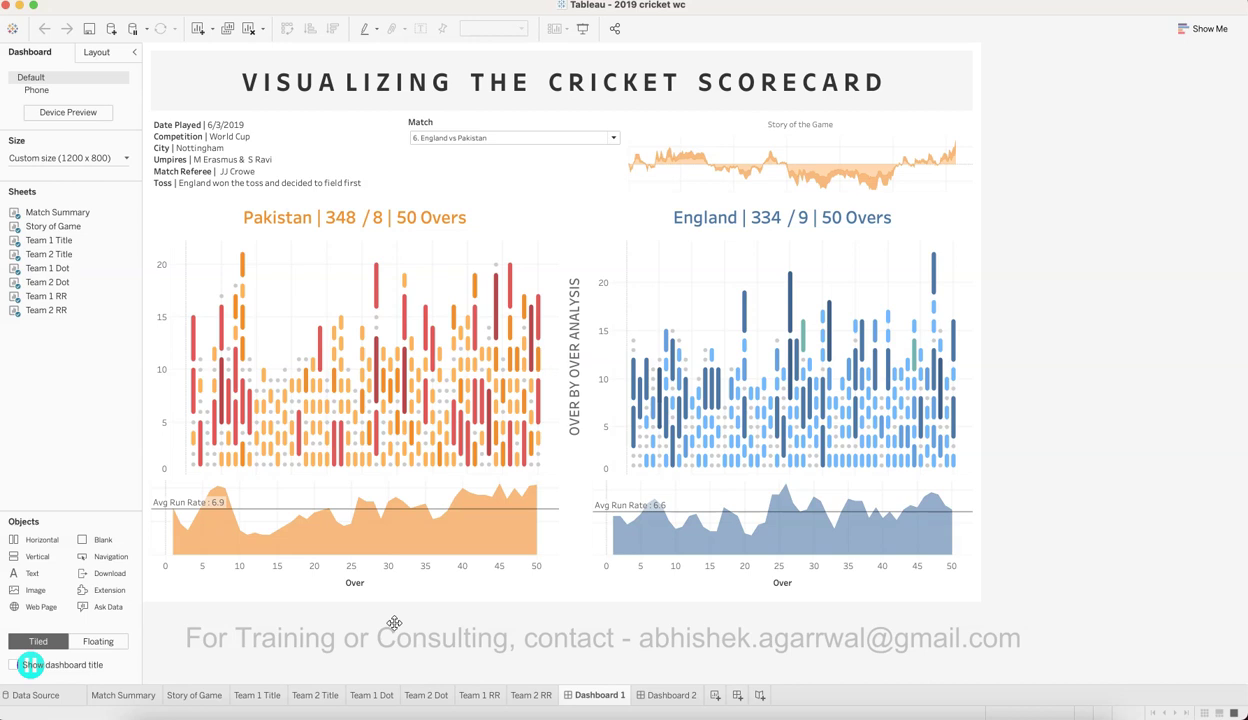
- Show the Datasets sheet with its seven dataset links, from Hospital Dashboard to Sports Dashboard
{"action": "left_click", "coordinate": [418, 602]}
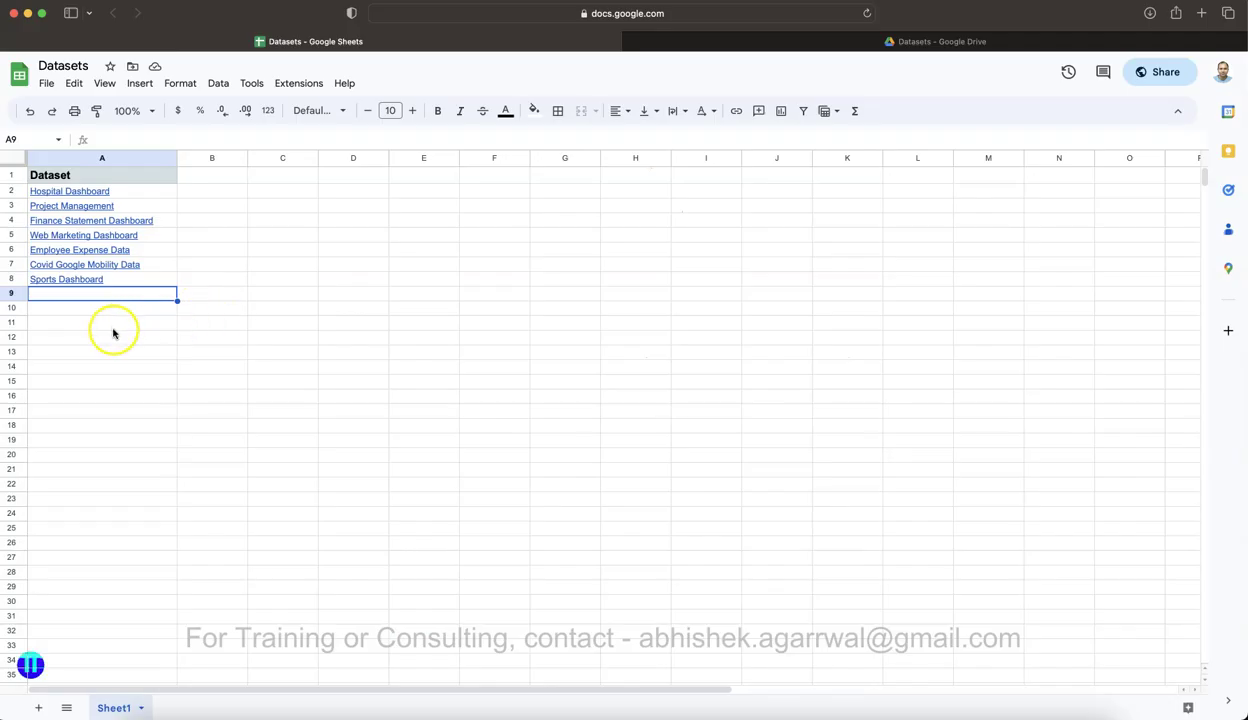
{"action": "mouse_move", "coordinate": [54, 284]}
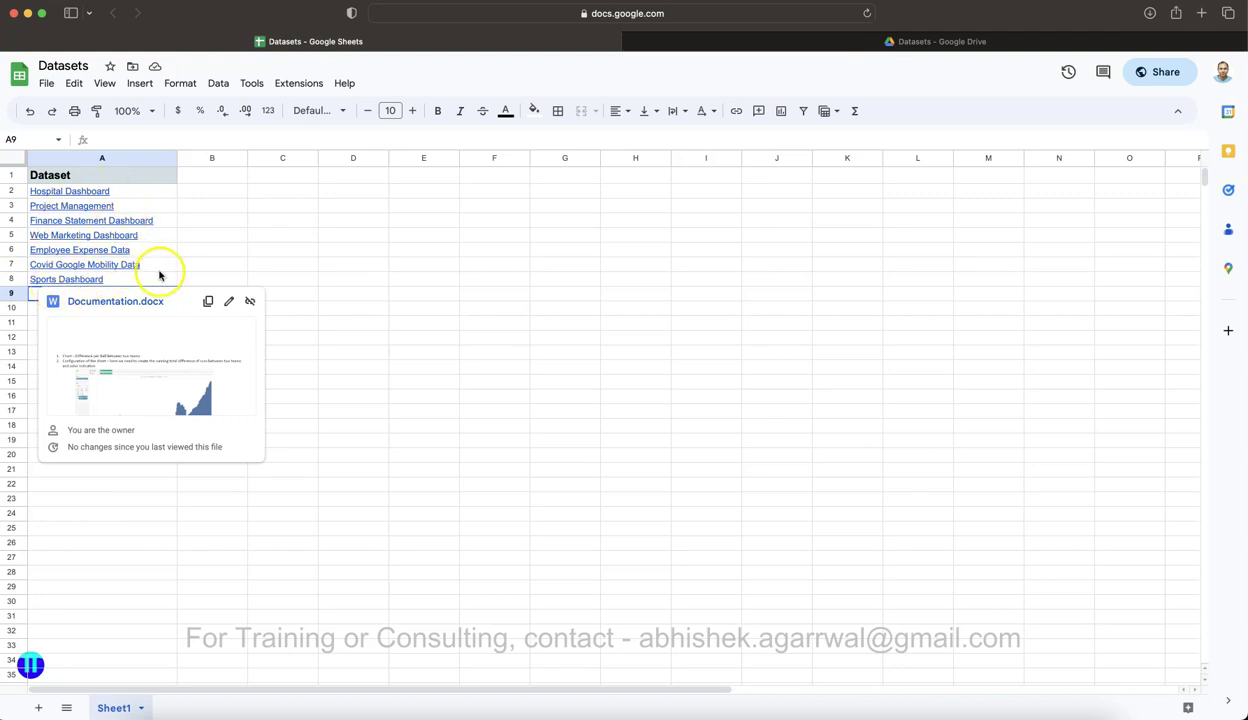
{"action": "left_click", "coordinate": [241, 240]}
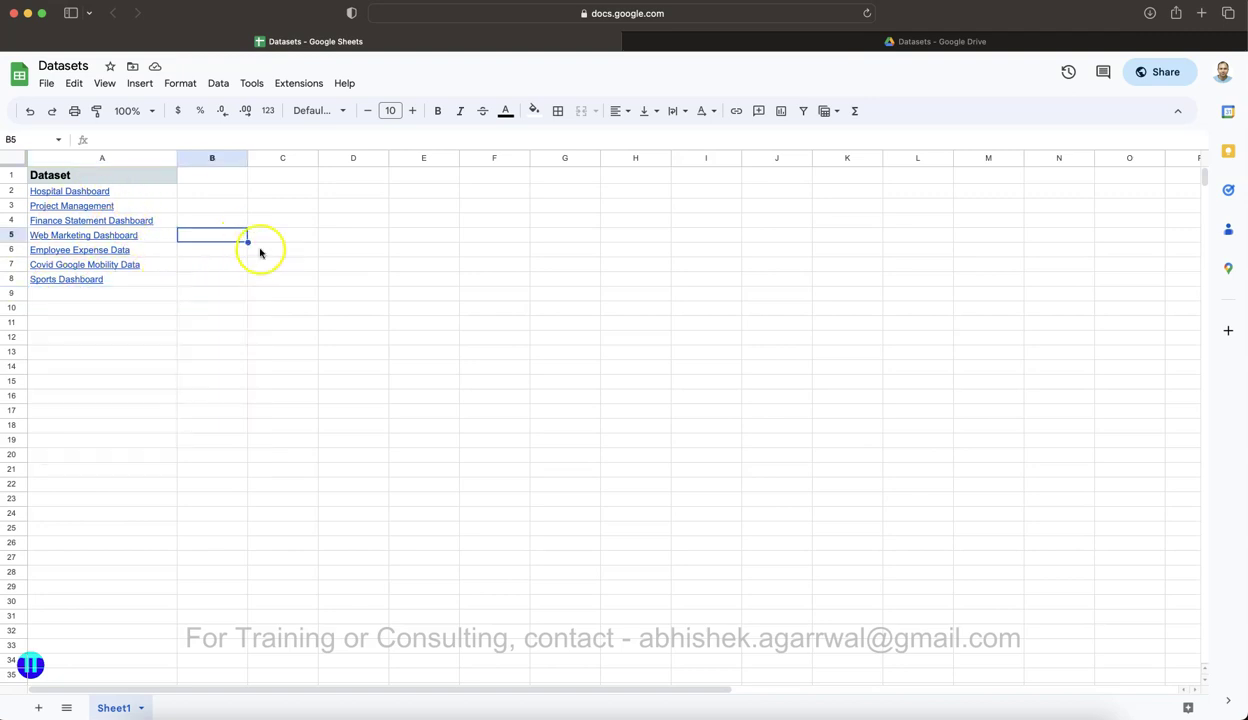
{"action": "left_click", "coordinate": [809, 44]}
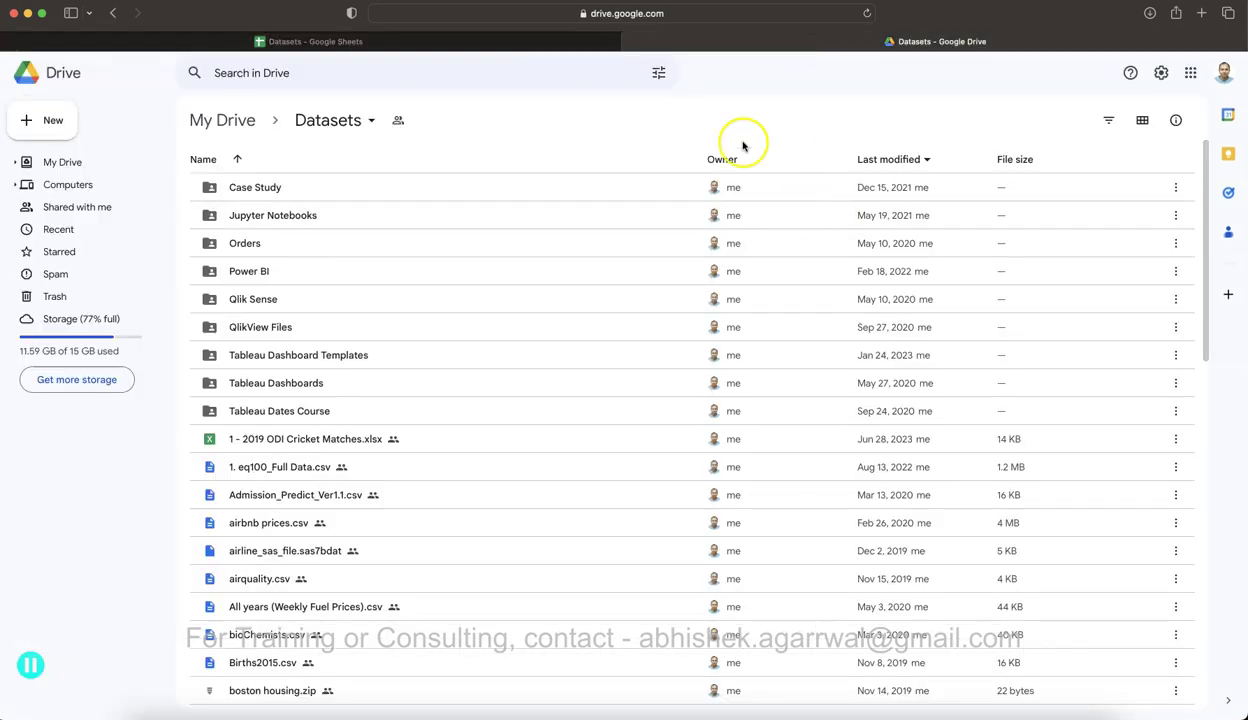
{"action": "scroll", "coordinate": [365, 549], "scroll_direction": "down", "scroll_amount": 5}
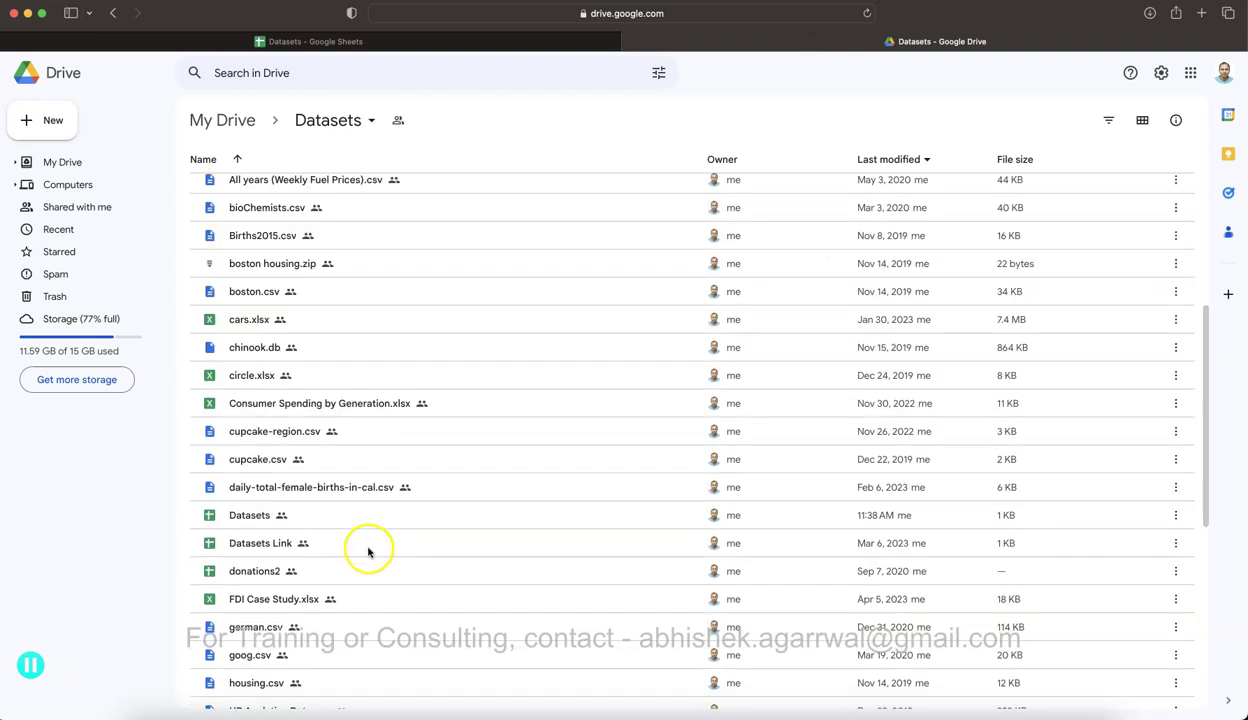
{"action": "left_click", "coordinate": [280, 521]}
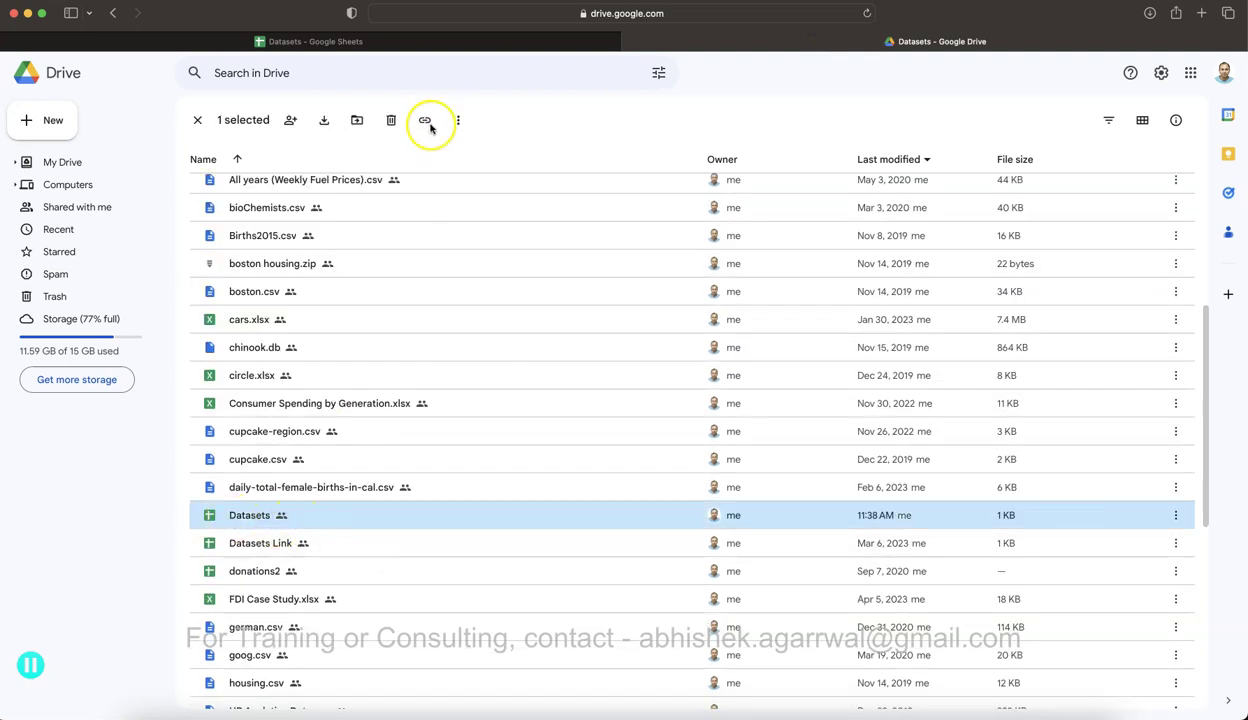
{"action": "left_click", "coordinate": [441, 41]}
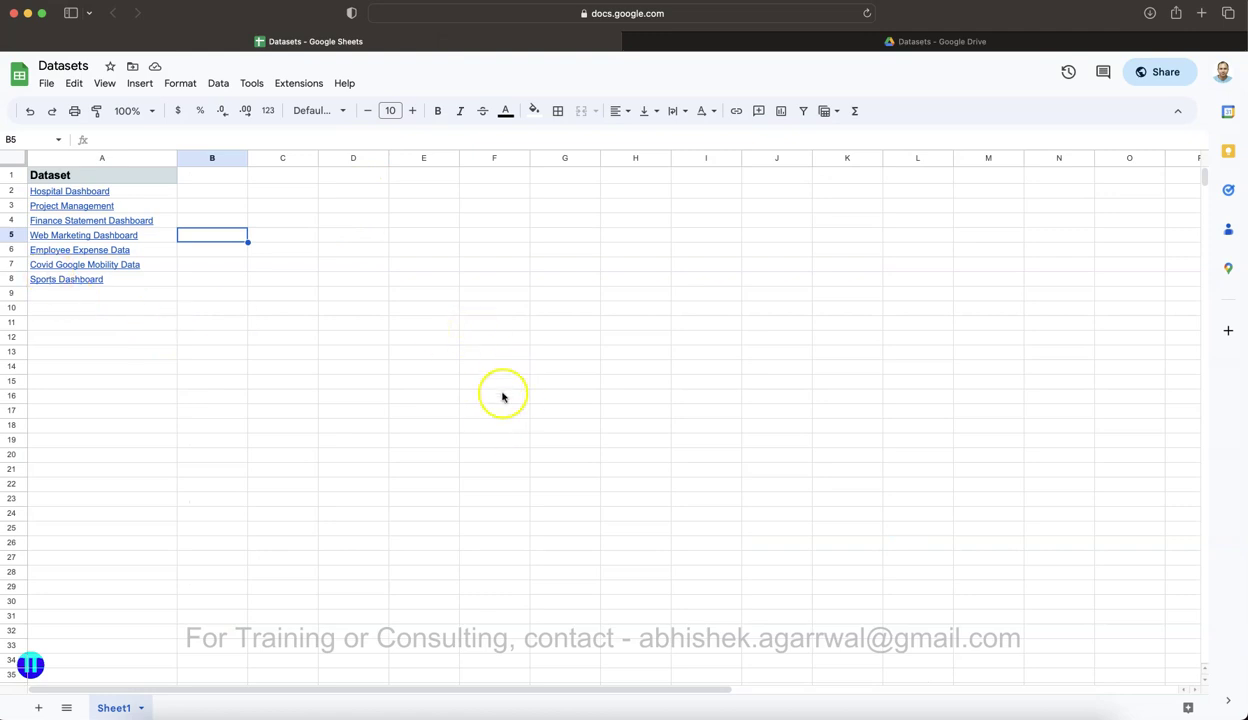
- Filter the Tableau scorecard to match 8, India vs South Africa (South Africa 227/9, India 230/4)
{"action": "left_click", "coordinate": [638, 712]}
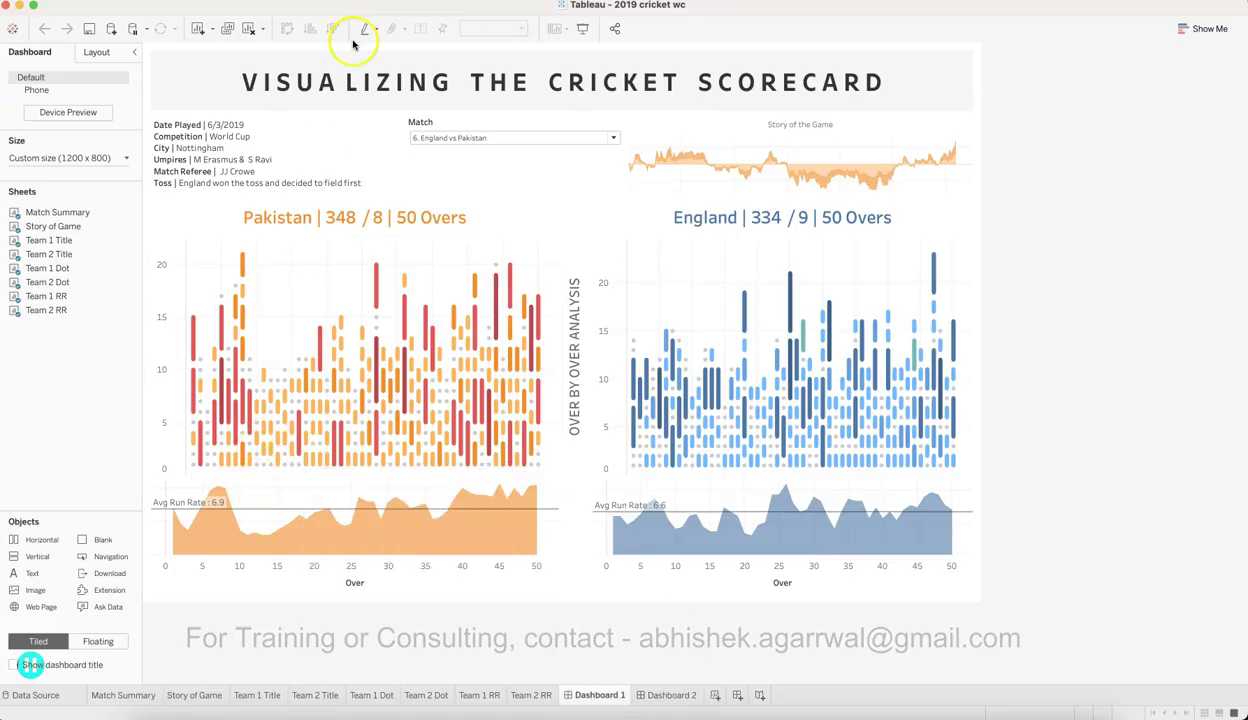
{"action": "mouse_move", "coordinate": [207, 125]}
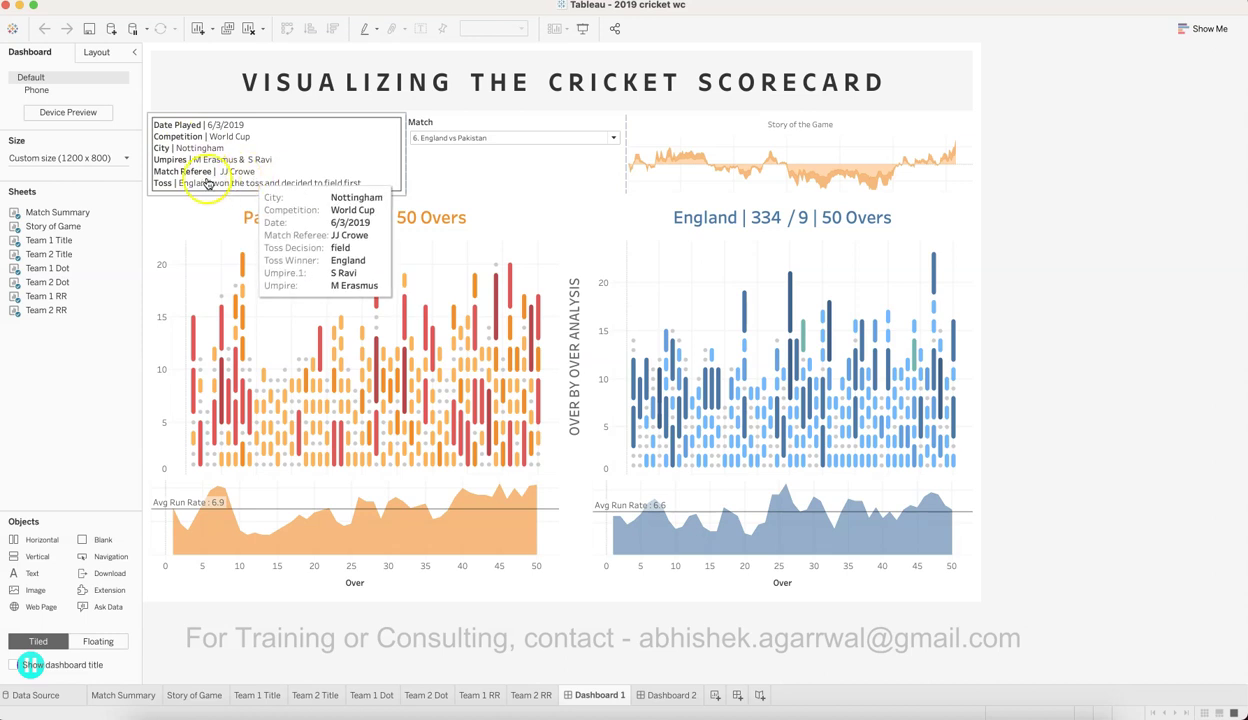
{"action": "left_click", "coordinate": [440, 137]}
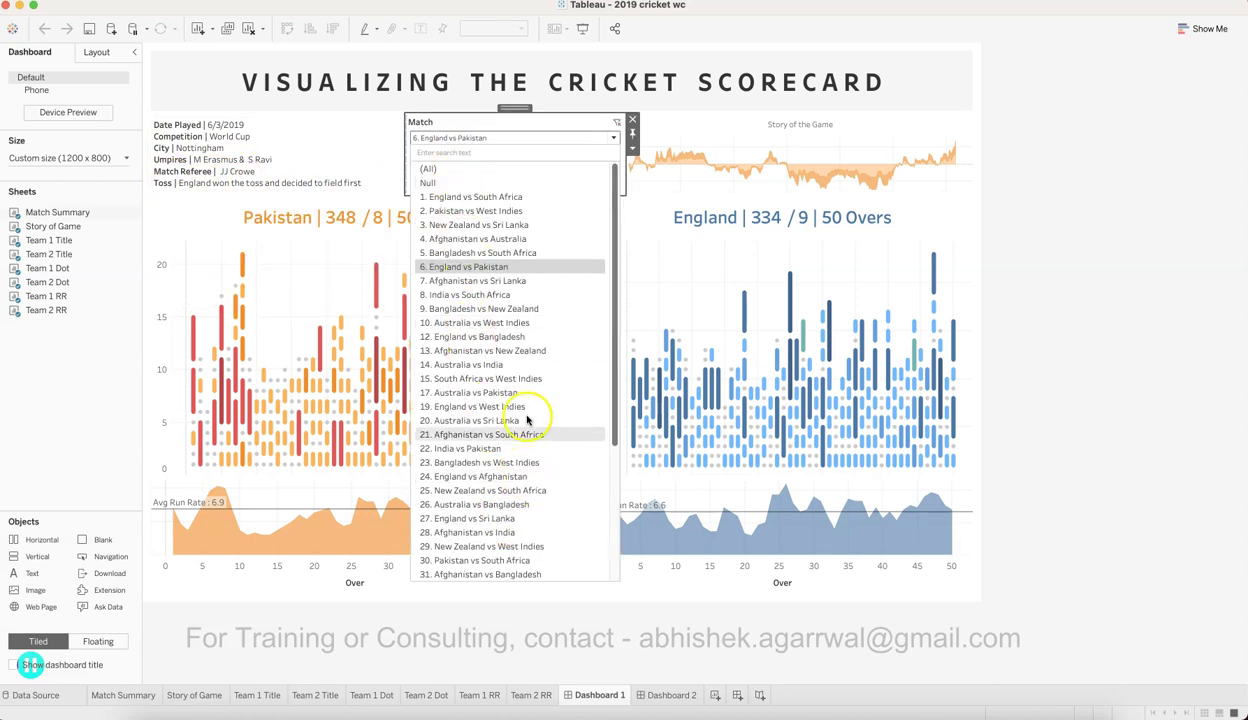
{"action": "scroll", "coordinate": [515, 407], "scroll_direction": "down", "scroll_amount": 5}
{"action": "scroll", "coordinate": [514, 440], "scroll_direction": "up", "scroll_amount": 5}
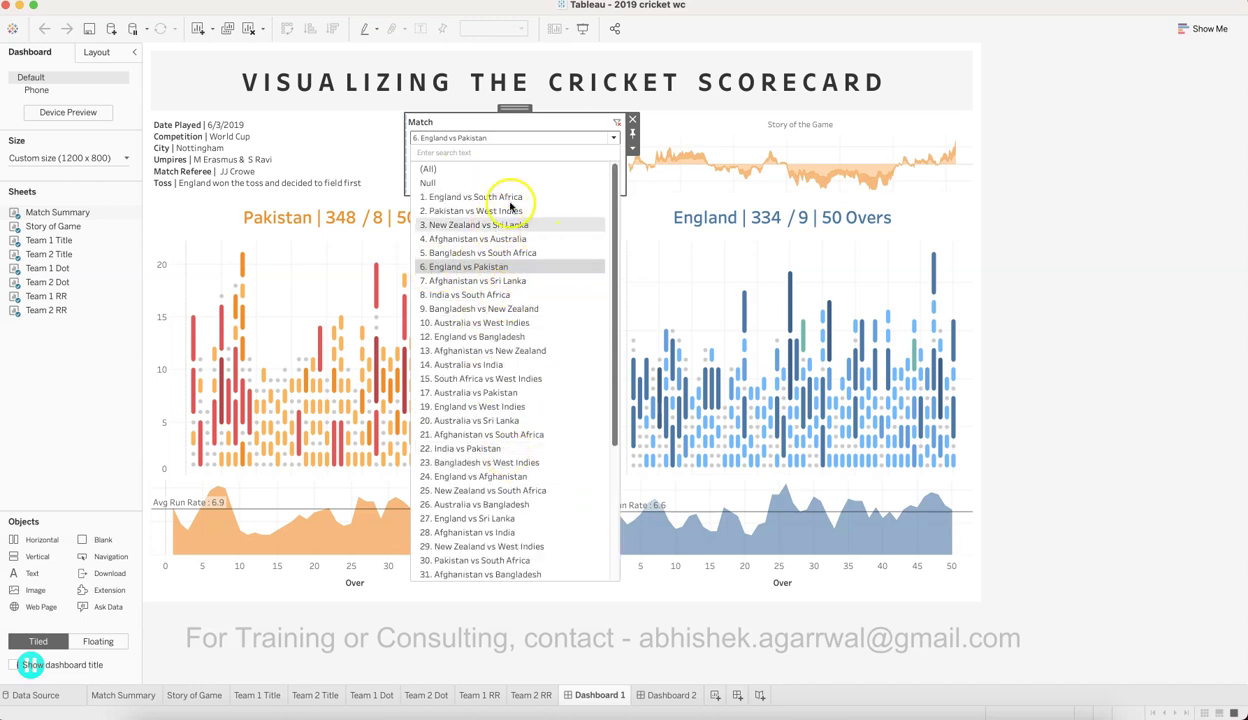
{"action": "left_click", "coordinate": [507, 295]}
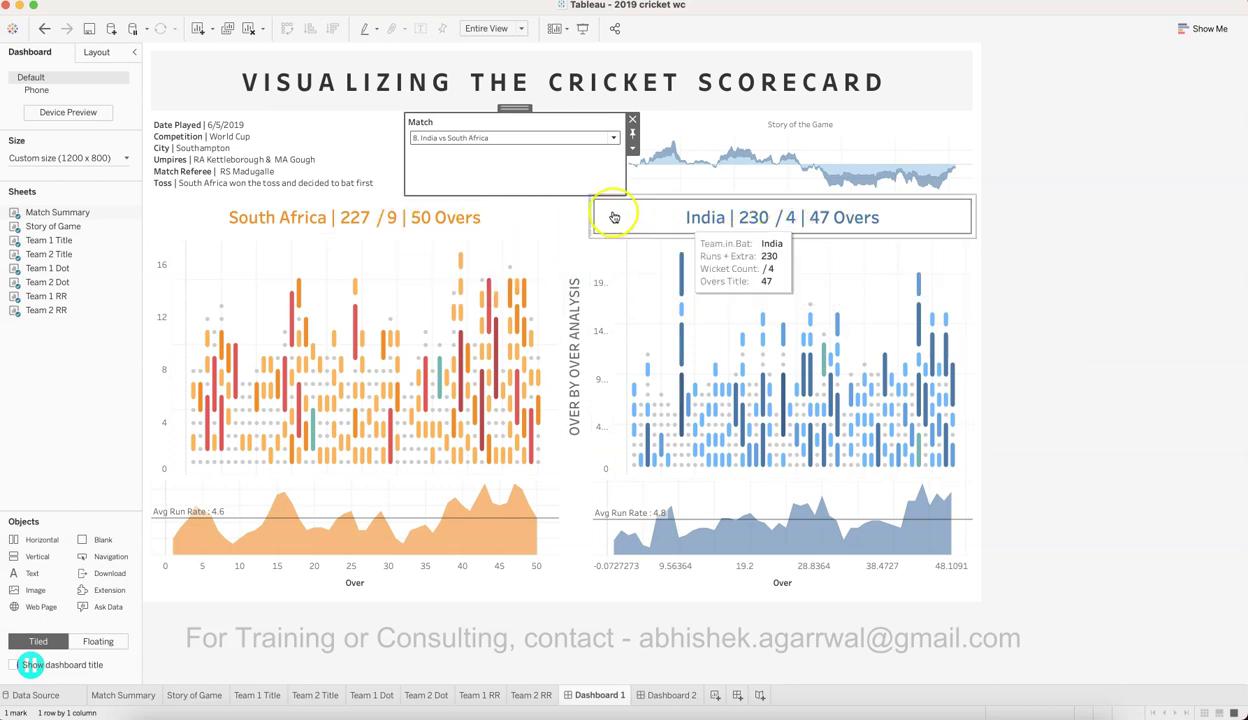
- Set the Match filter to 1. England vs South Africa (England 311/8, South Africa 207)
{"action": "left_click", "coordinate": [1229, 204]}
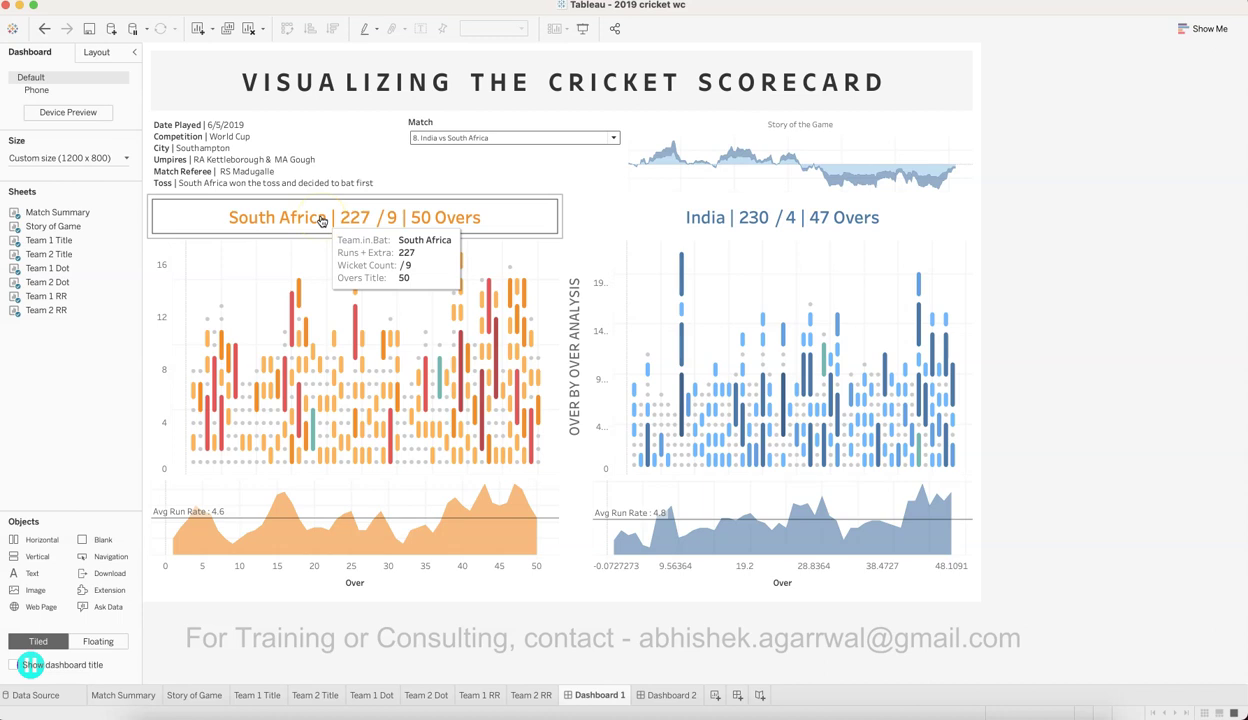
{"action": "left_click", "coordinate": [358, 221]}
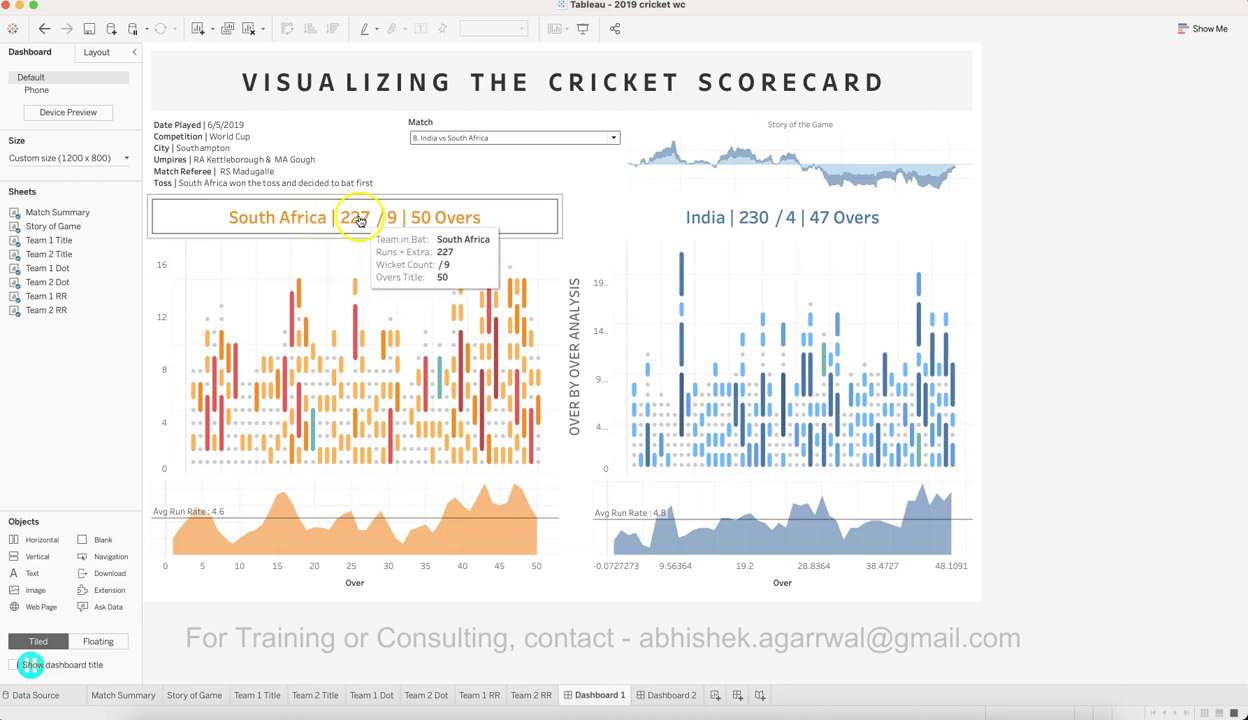
{"action": "left_click", "coordinate": [463, 155]}
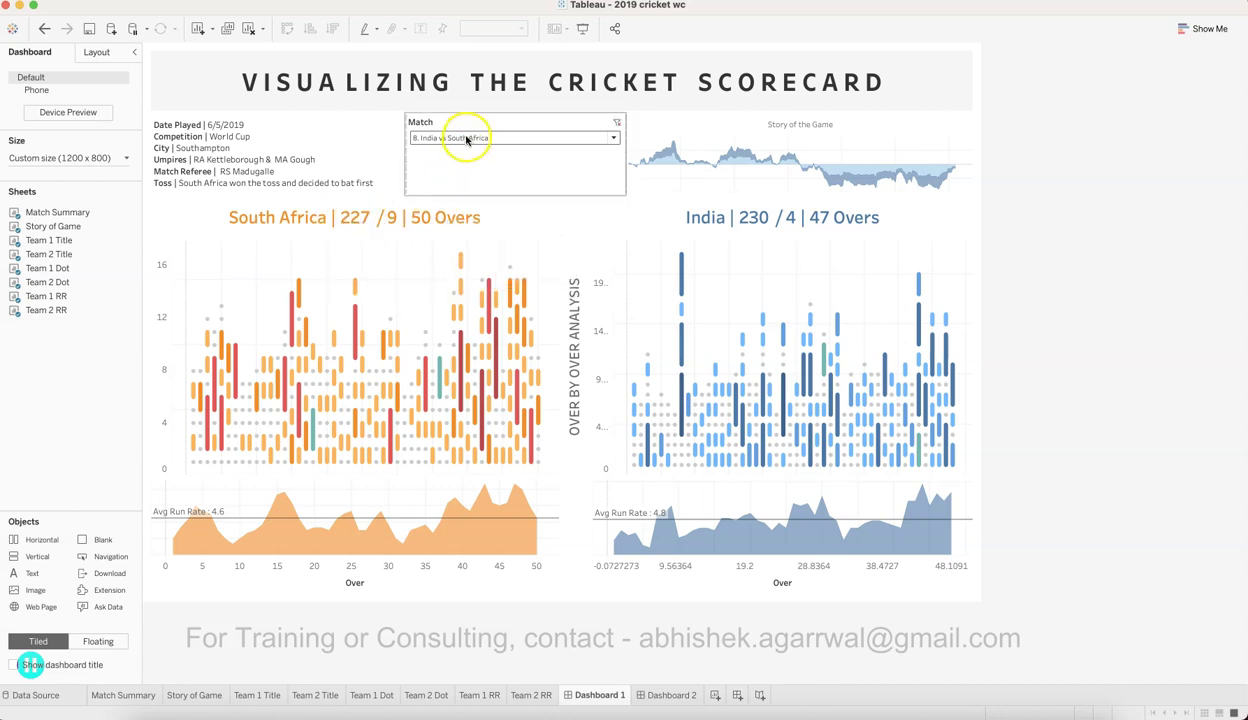
{"action": "left_click", "coordinate": [466, 140]}
{"action": "left_click", "coordinate": [465, 196]}
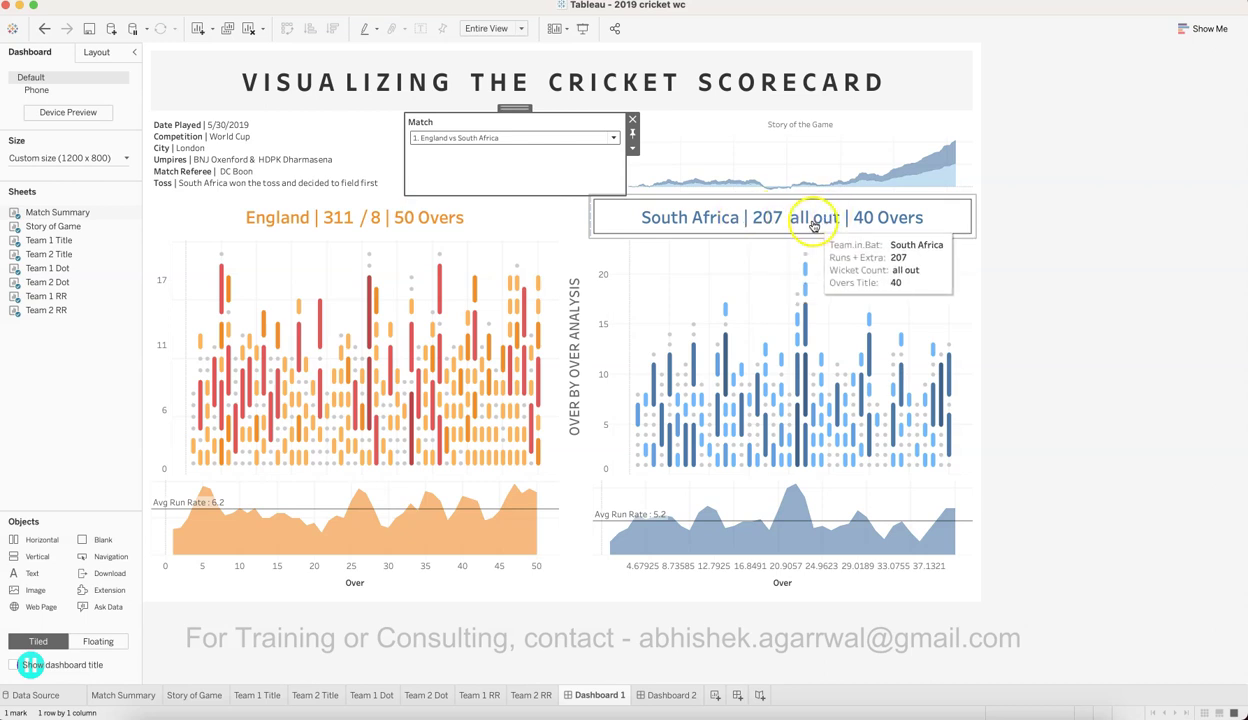
- Pick 2. Pakistan vs West Indies, then 3. New Zealand vs Sri Lanka in the Match filter
{"action": "left_click", "coordinate": [482, 138]}
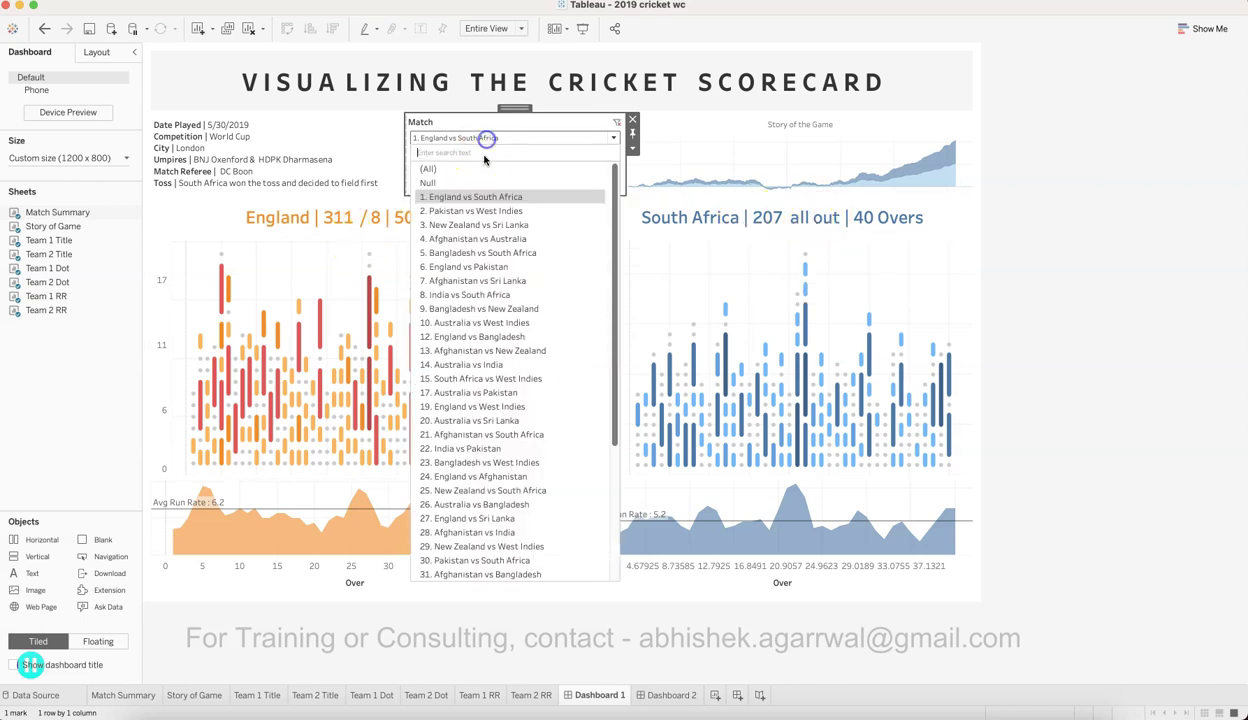
{"action": "left_click", "coordinate": [476, 211]}
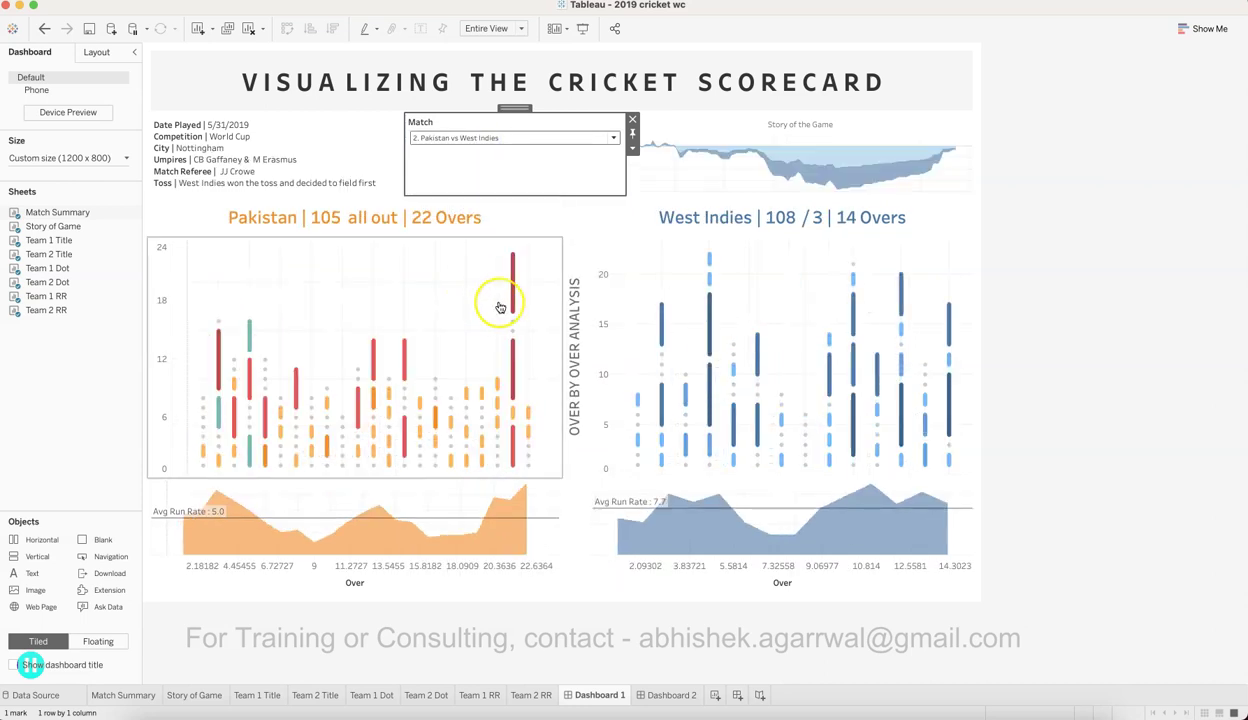
{"action": "left_click", "coordinate": [548, 147]}
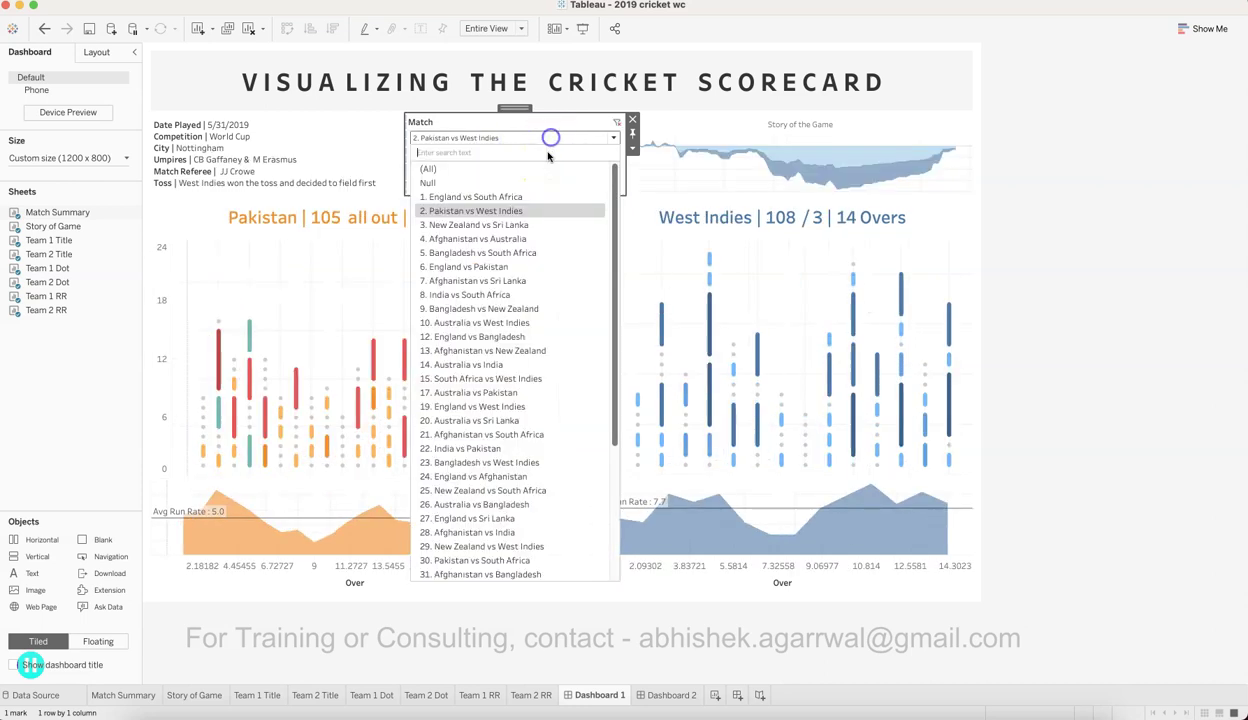
{"action": "left_click", "coordinate": [544, 225]}
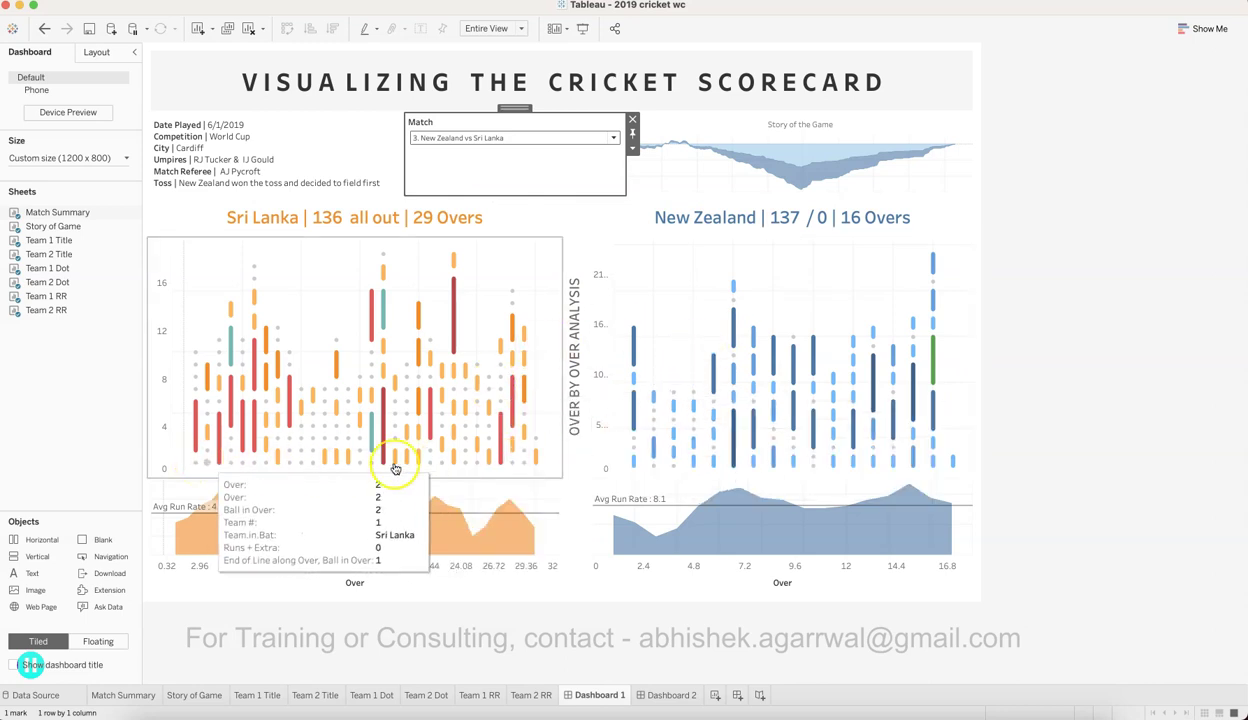
{"action": "left_click", "coordinate": [276, 458]}
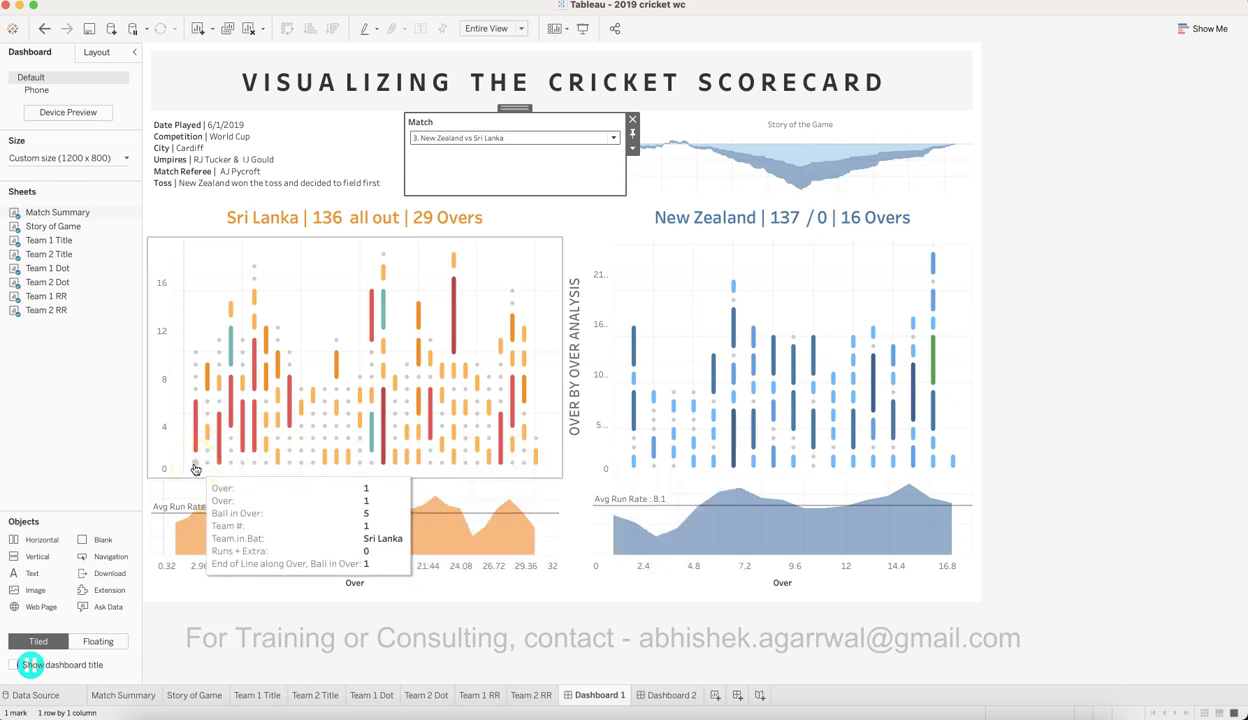
{"action": "left_click", "coordinate": [198, 440]}
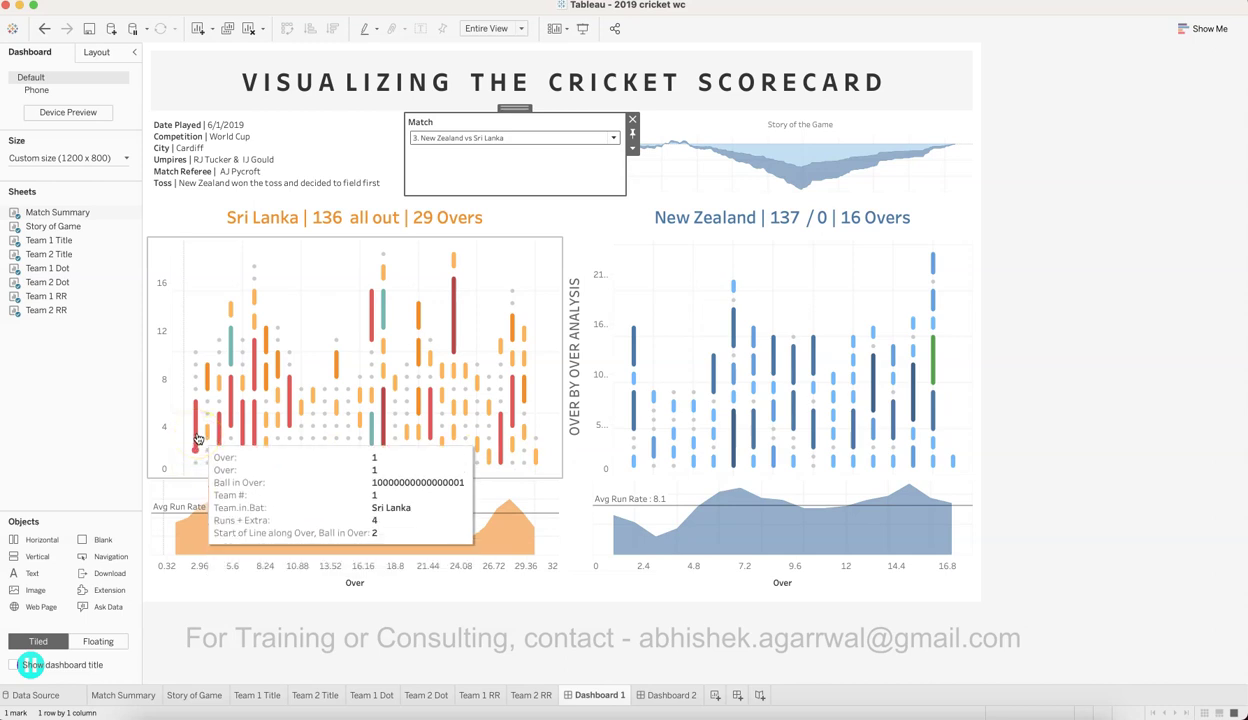
{"action": "left_click", "coordinate": [408, 443]}
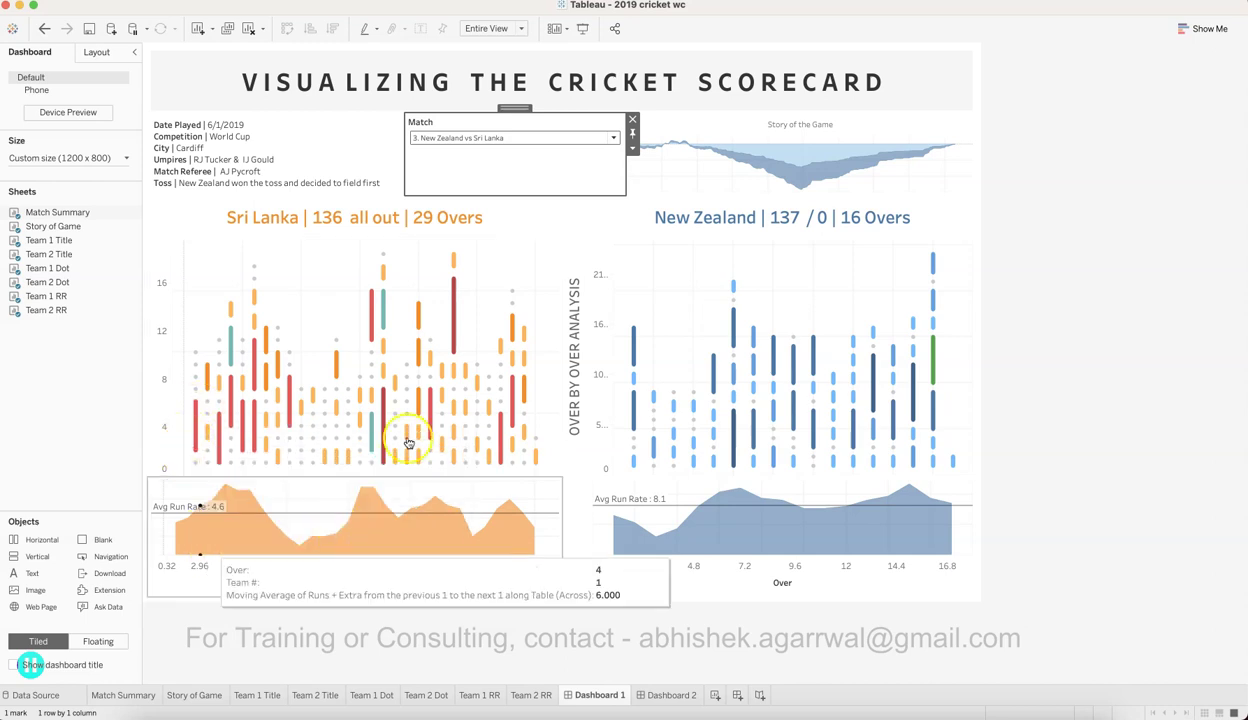
{"action": "left_click", "coordinate": [372, 441]}
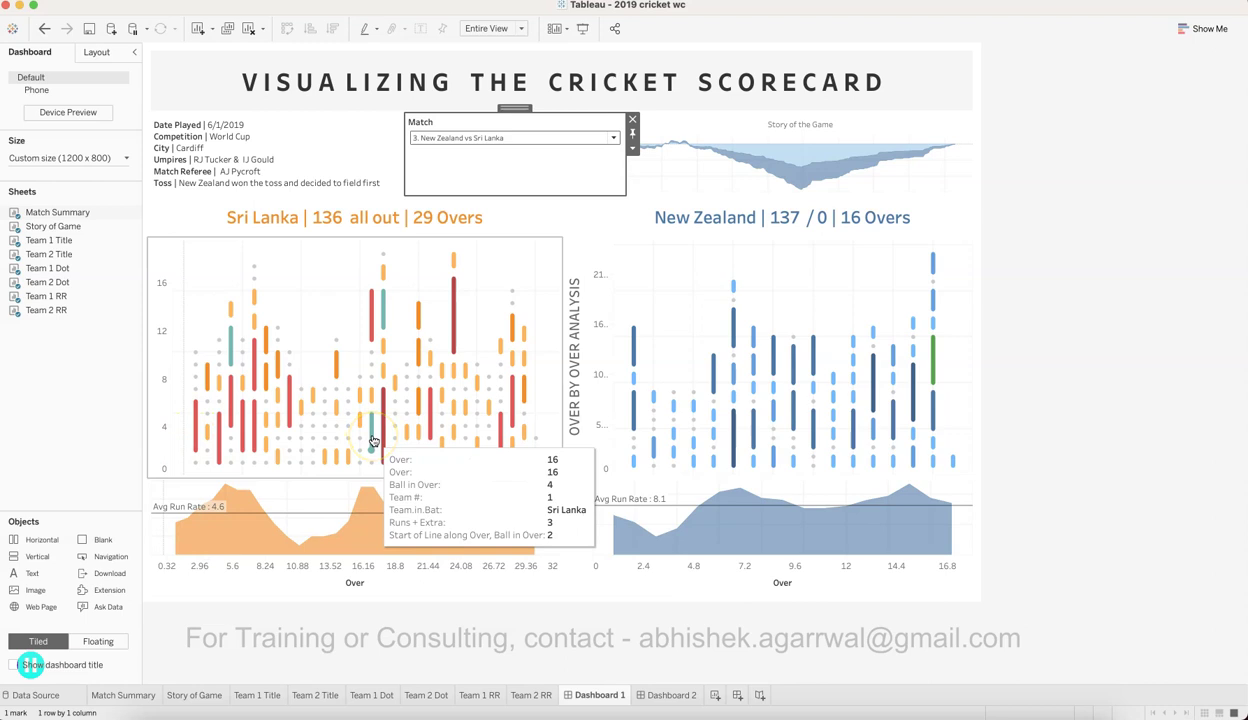
{"action": "left_click", "coordinate": [459, 317]}
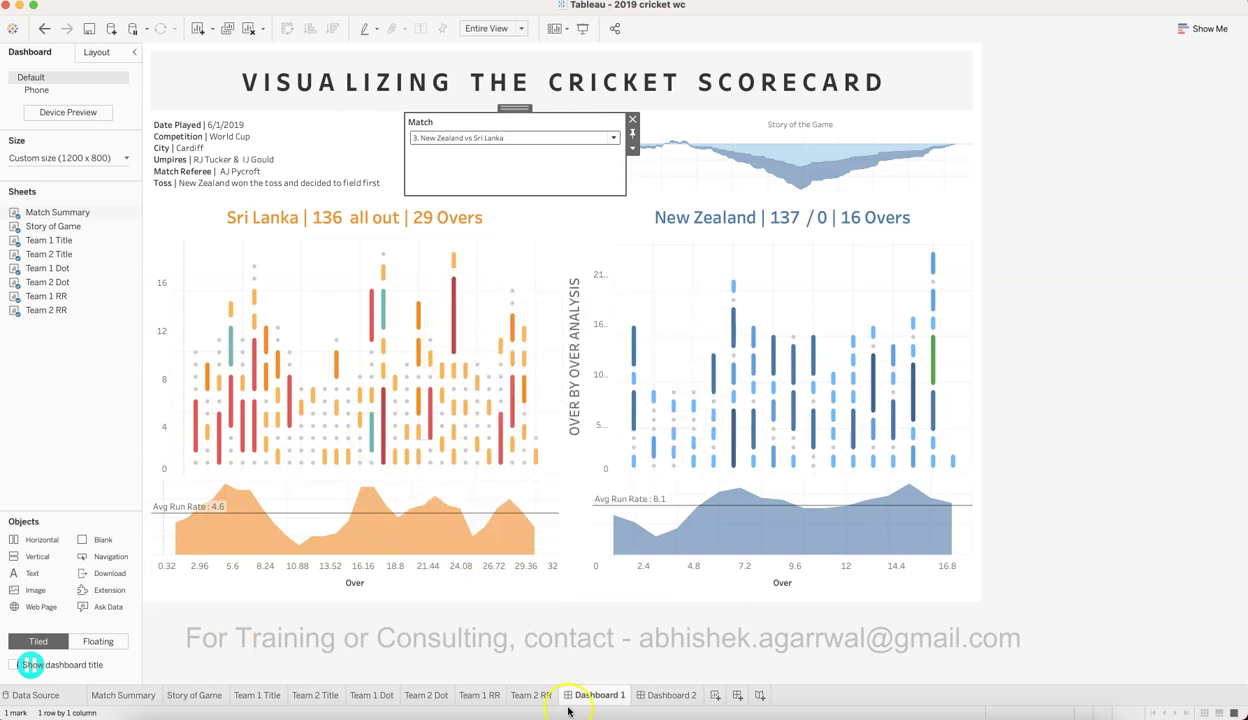
{"action": "mouse_move", "coordinate": [299, 414]}
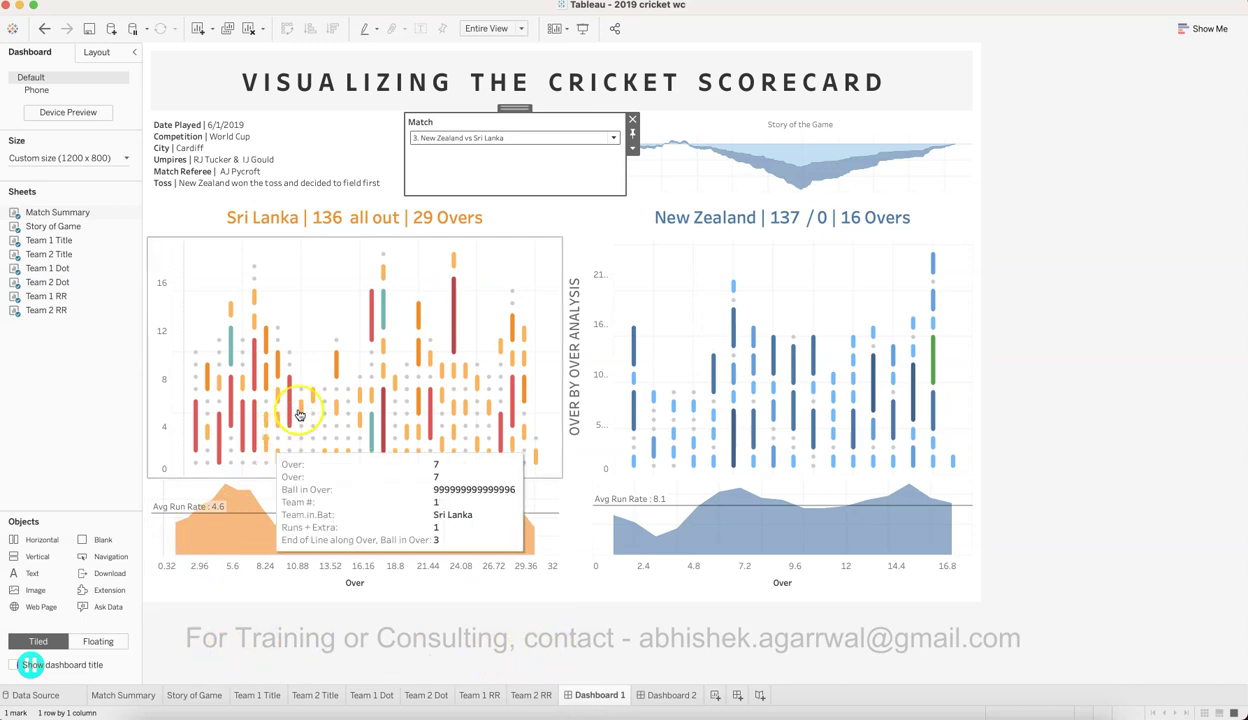
{"action": "mouse_move", "coordinate": [219, 507]}
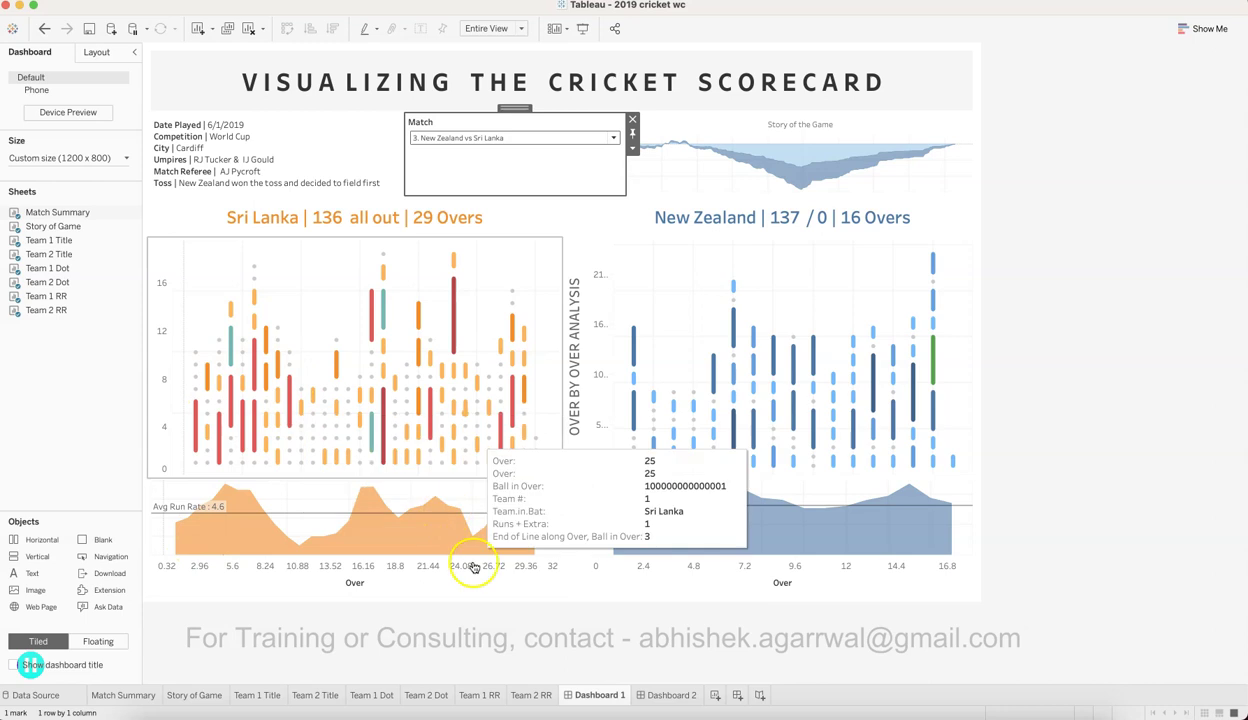
{"action": "left_click", "coordinate": [1107, 447]}
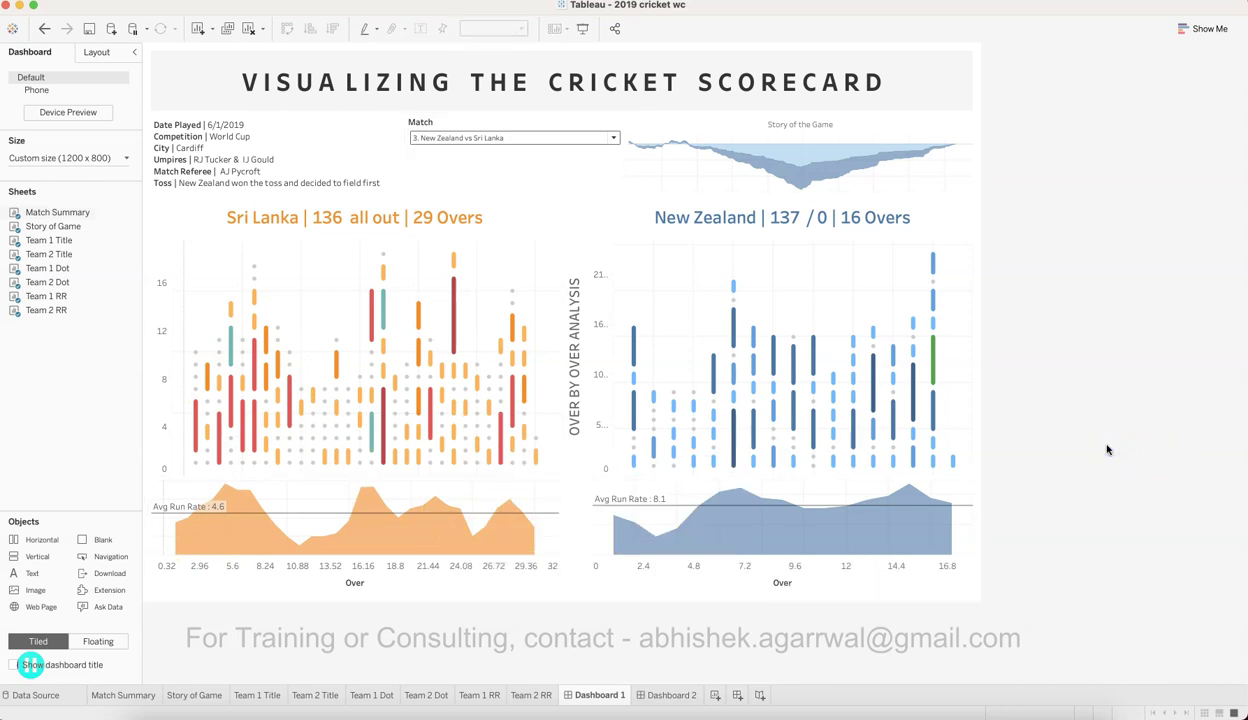
{"action": "mouse_move", "coordinate": [641, 384]}
{"action": "left_click", "coordinate": [1062, 441]}
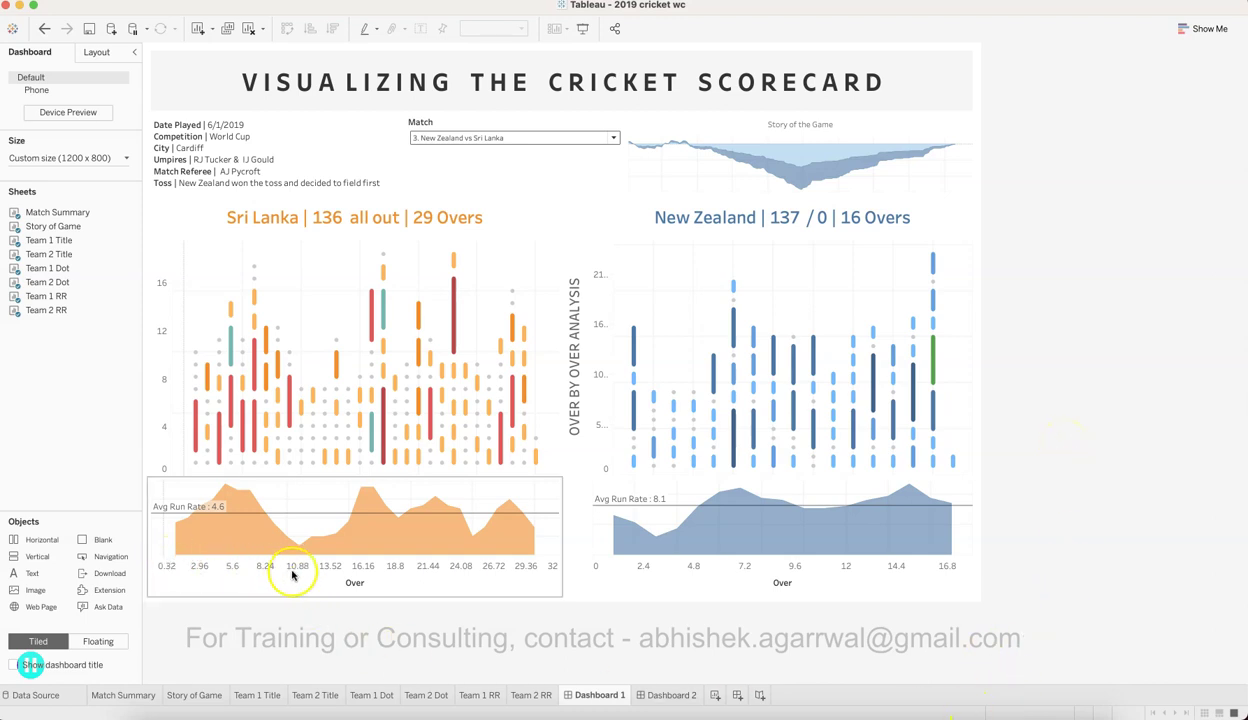
{"action": "mouse_move", "coordinate": [177, 530]}
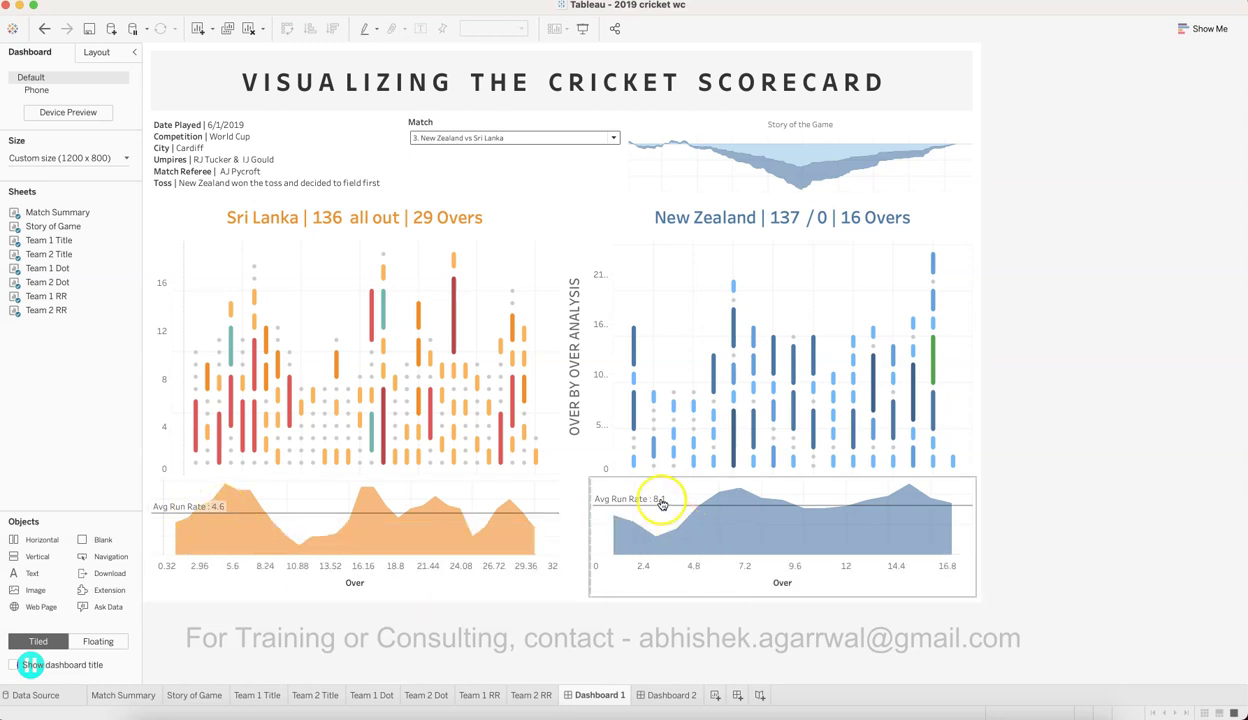
{"action": "mouse_move", "coordinate": [813, 330]}
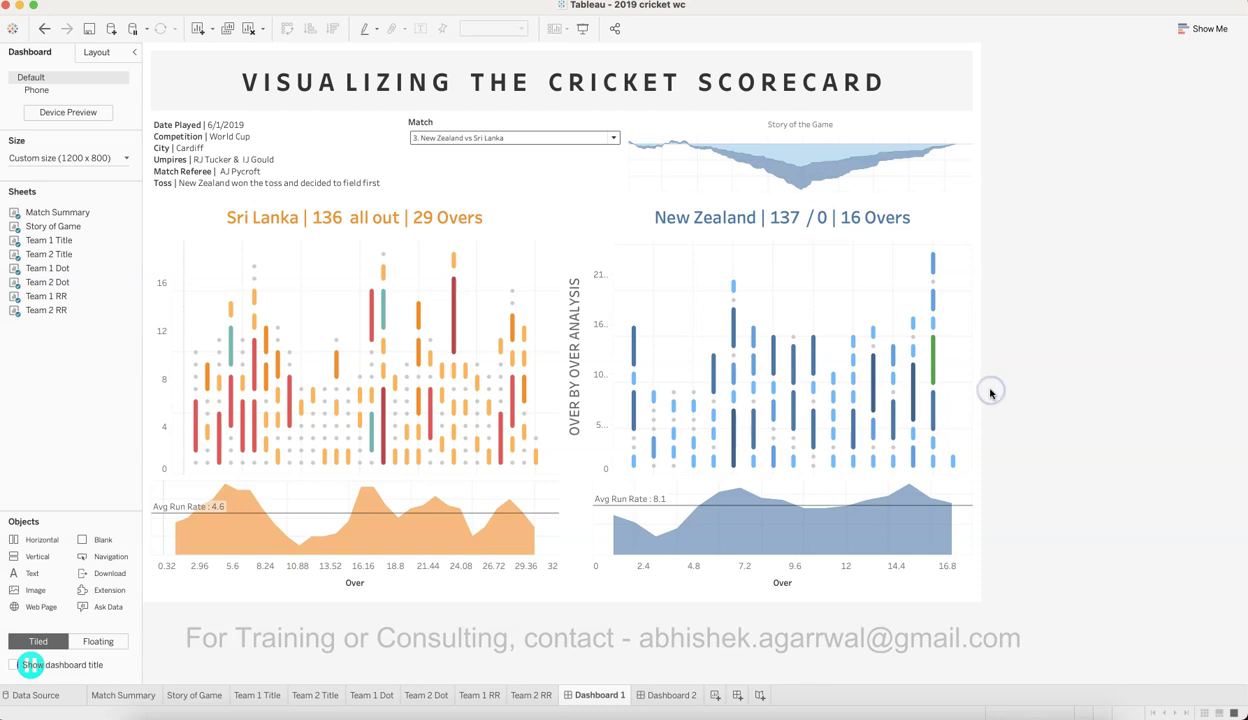
- Inspect the Match Summary text marks, then view the Story of Game run-difference area chart
{"action": "left_click", "coordinate": [128, 699]}
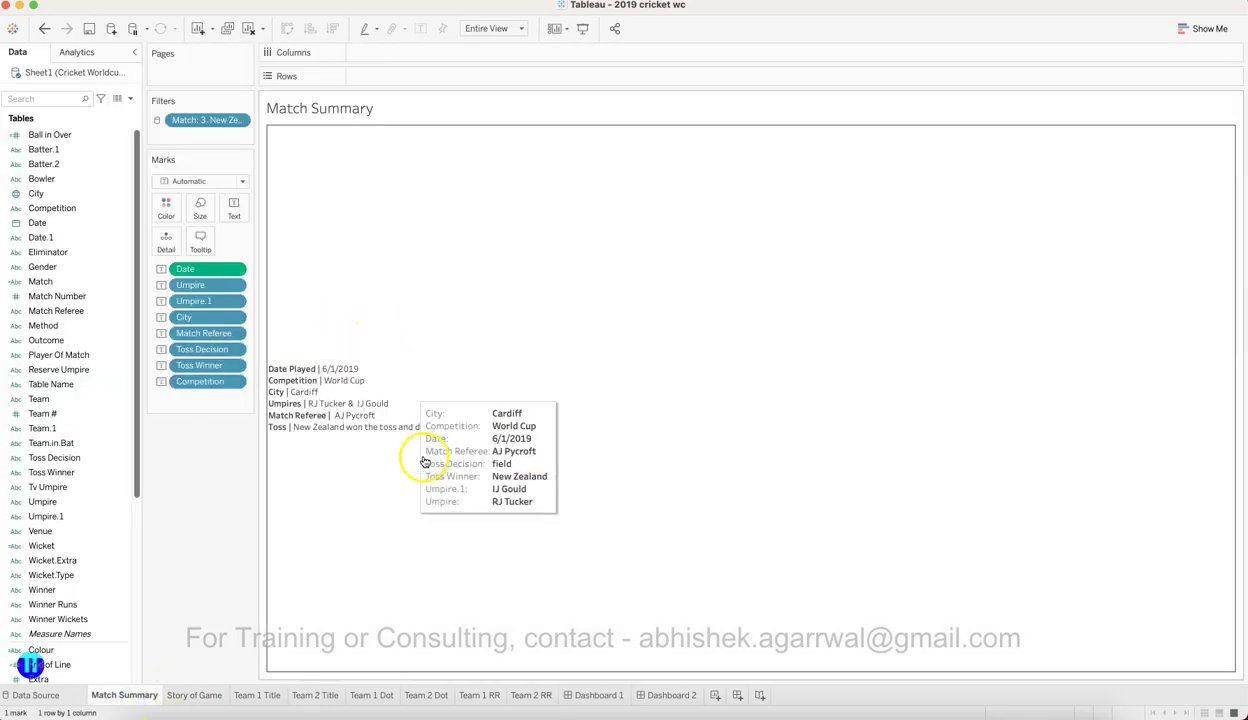
{"action": "left_click", "coordinate": [230, 271]}
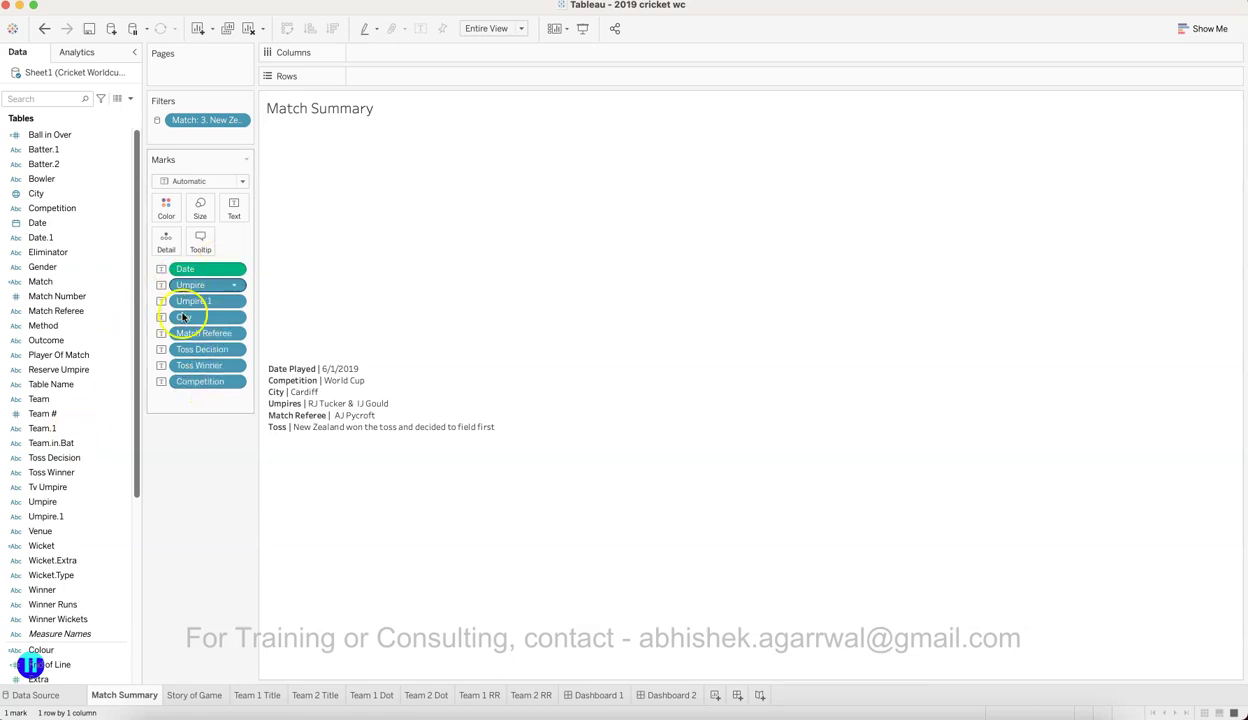
{"action": "mouse_move", "coordinate": [338, 395]}
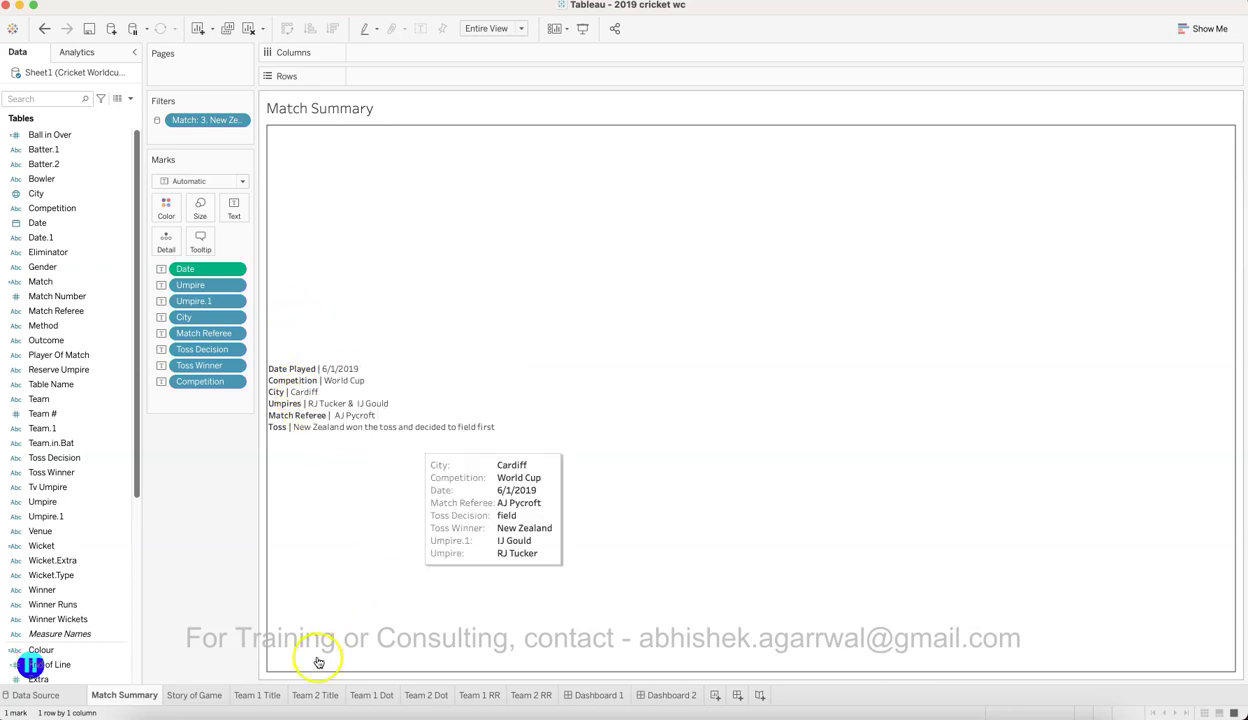
{"action": "left_click", "coordinate": [211, 696]}
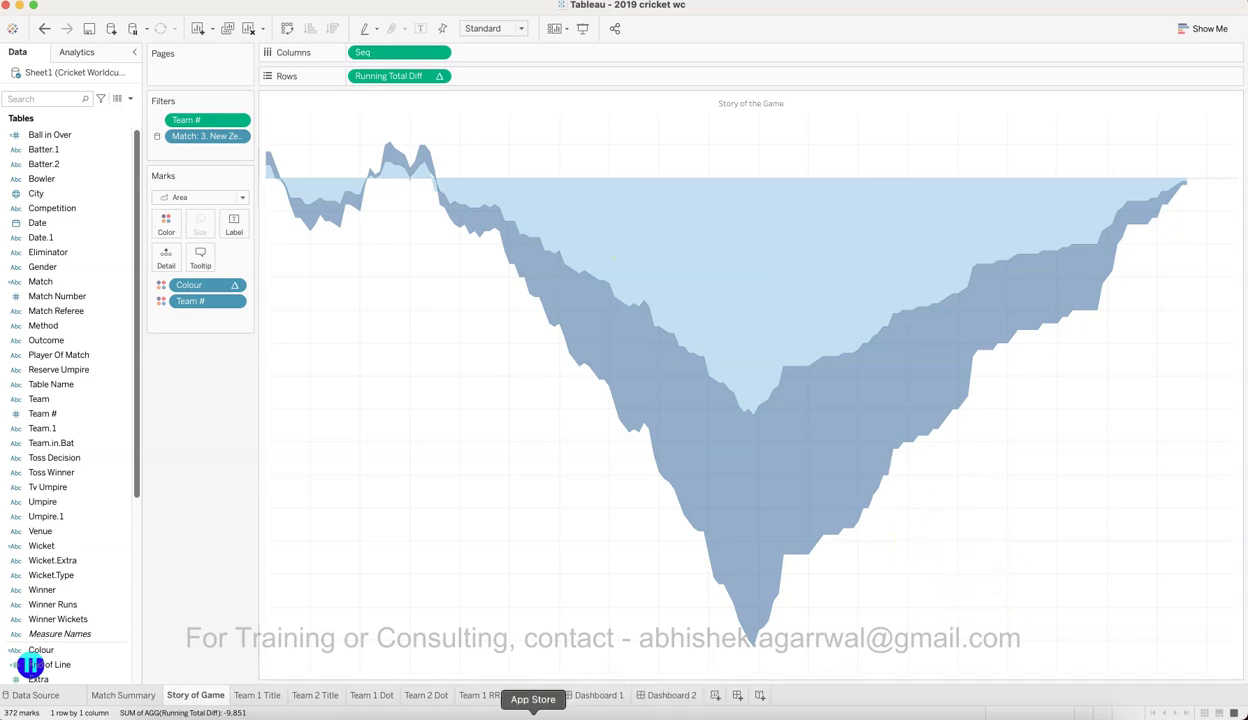
- Review the Team 1/2 Title, Dot and RR worksheets, then return to Dashboard 1
{"action": "left_click", "coordinate": [244, 697]}
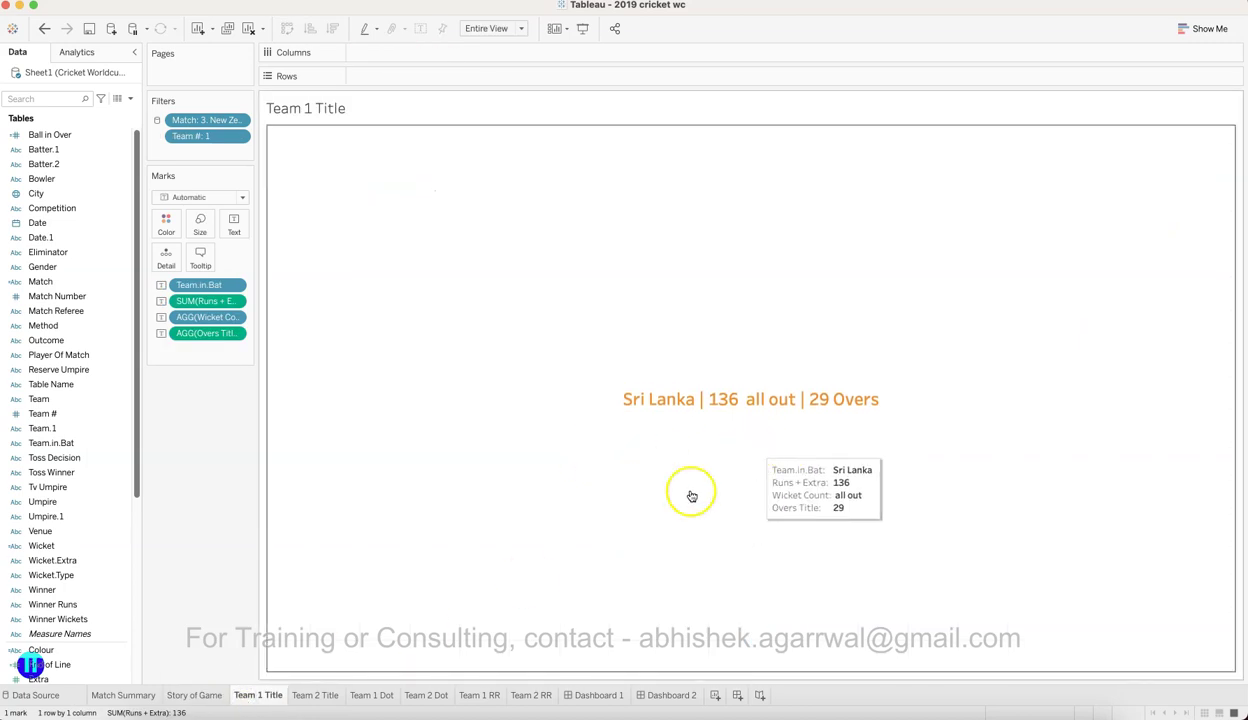
{"action": "left_click", "coordinate": [318, 695]}
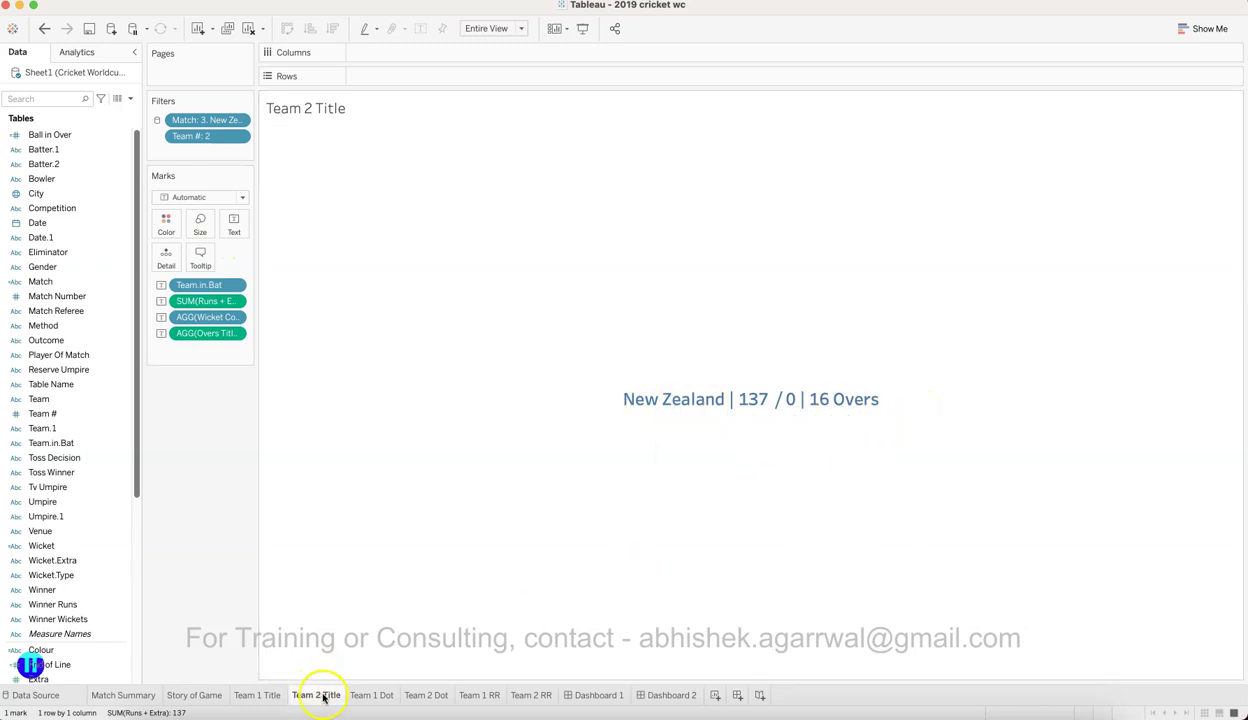
{"action": "left_click", "coordinate": [356, 697]}
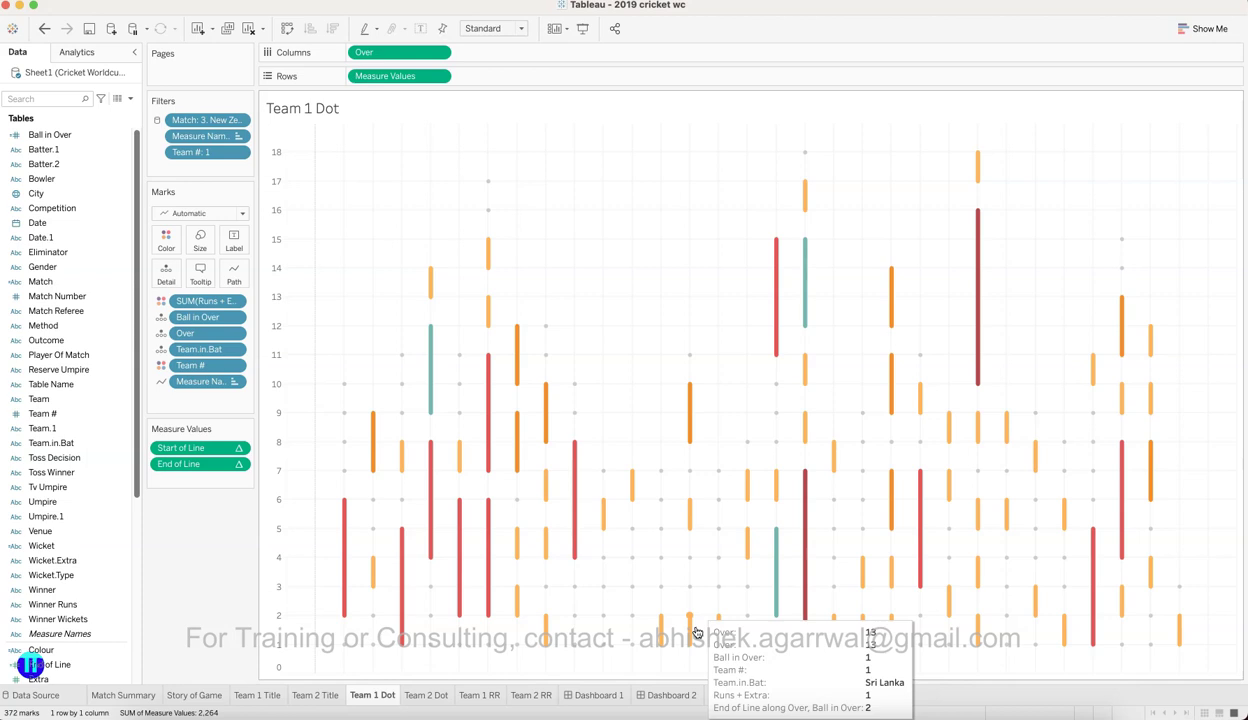
{"action": "left_click", "coordinate": [428, 695]}
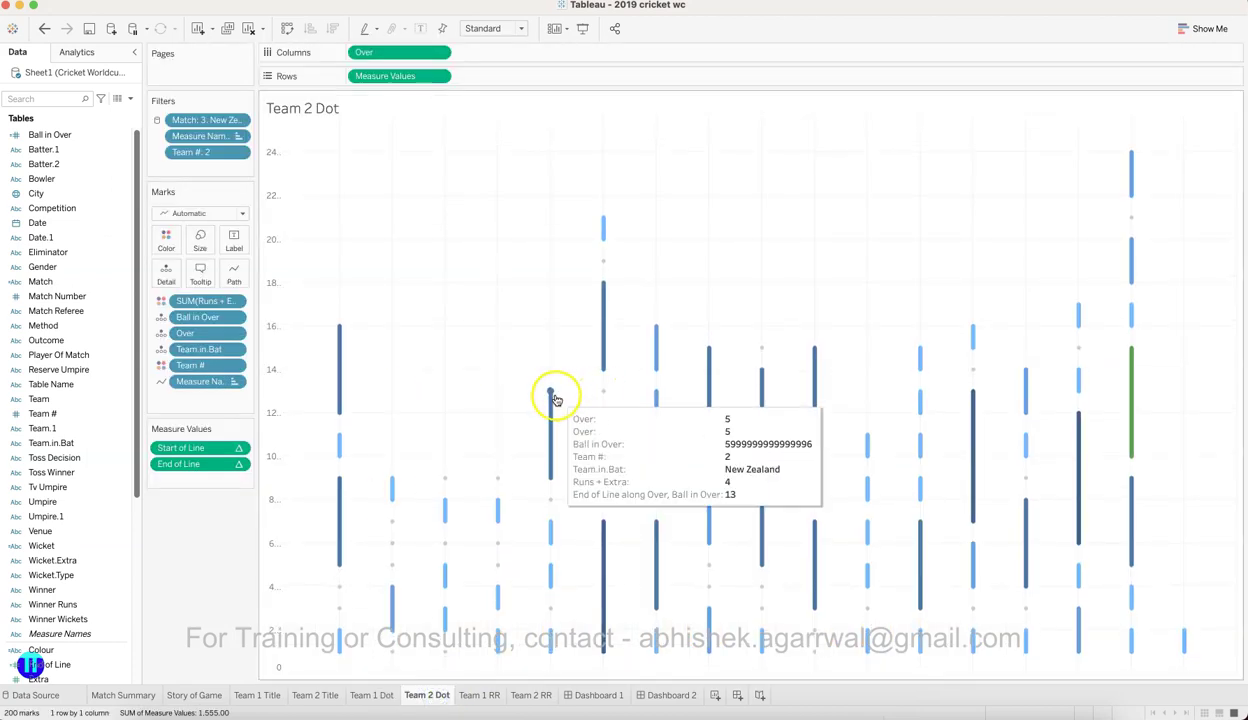
{"action": "left_click", "coordinate": [481, 696]}
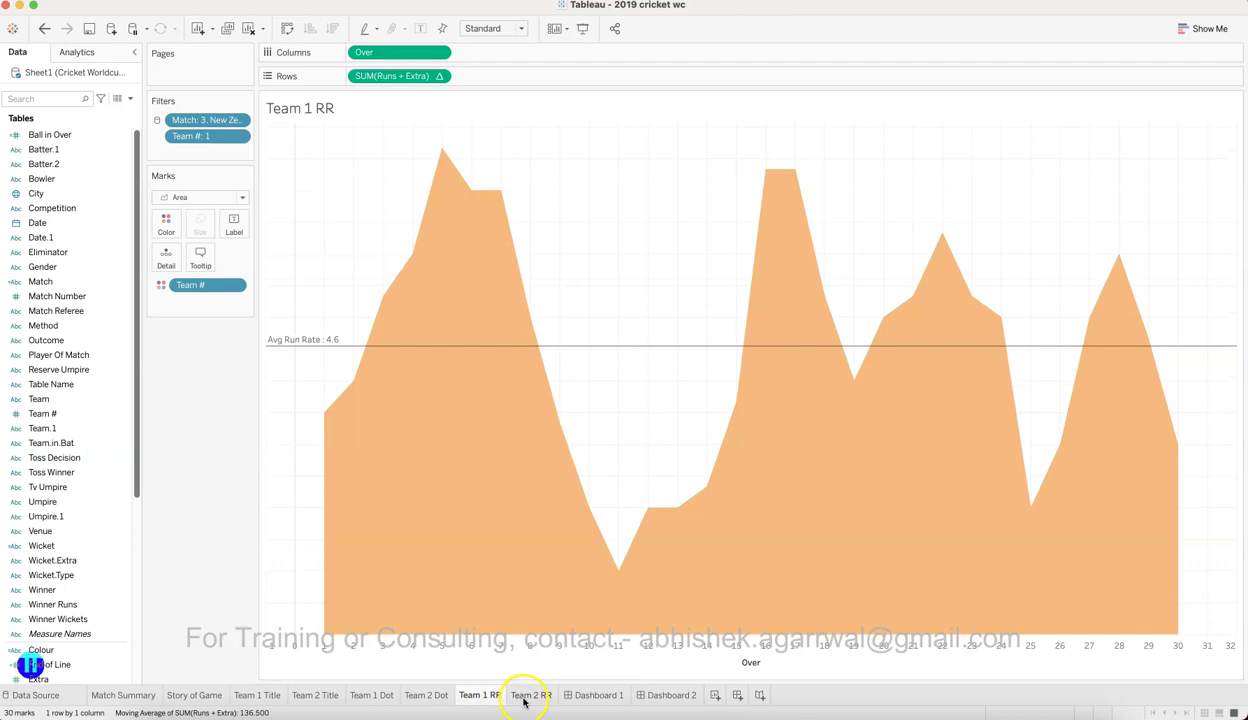
{"action": "left_click", "coordinate": [523, 700]}
{"action": "left_click", "coordinate": [544, 704]}
{"action": "left_click", "coordinate": [598, 697]}
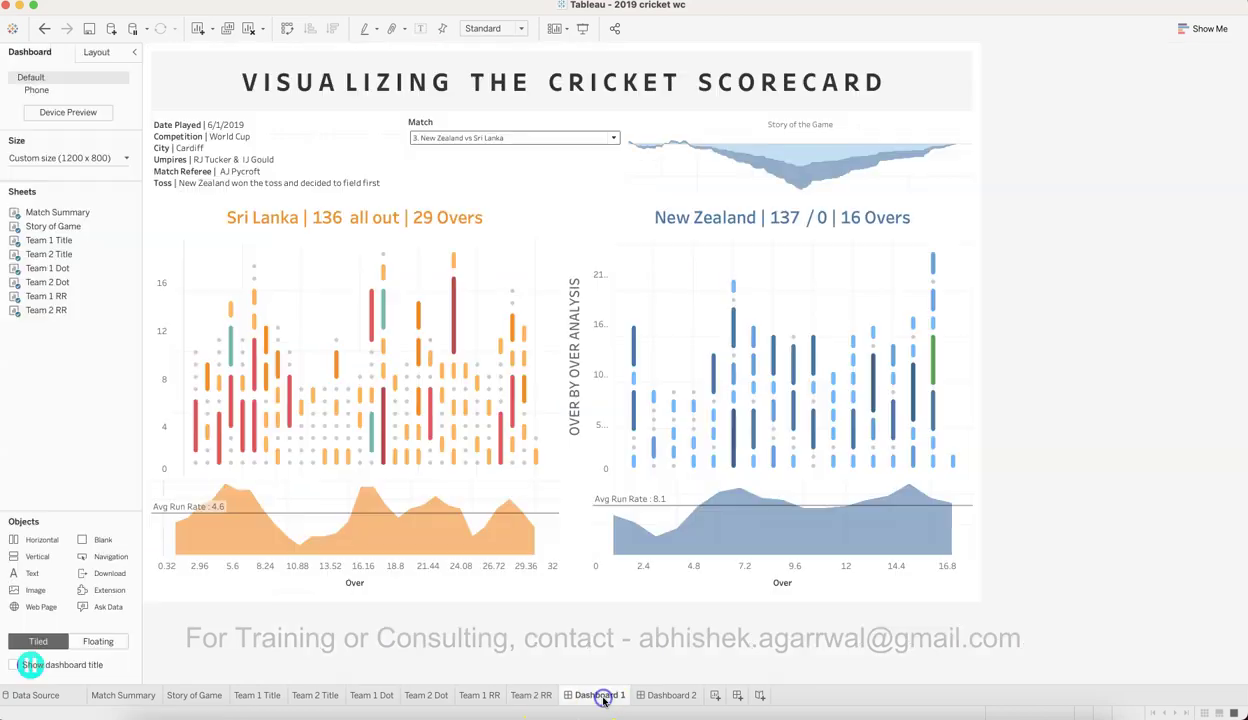
- Select the Match filter, then the New Zealand chart, refreshing its axes to 0–25 runs and 18 overs
{"action": "left_click", "coordinate": [599, 131]}
{"action": "left_click", "coordinate": [947, 426]}
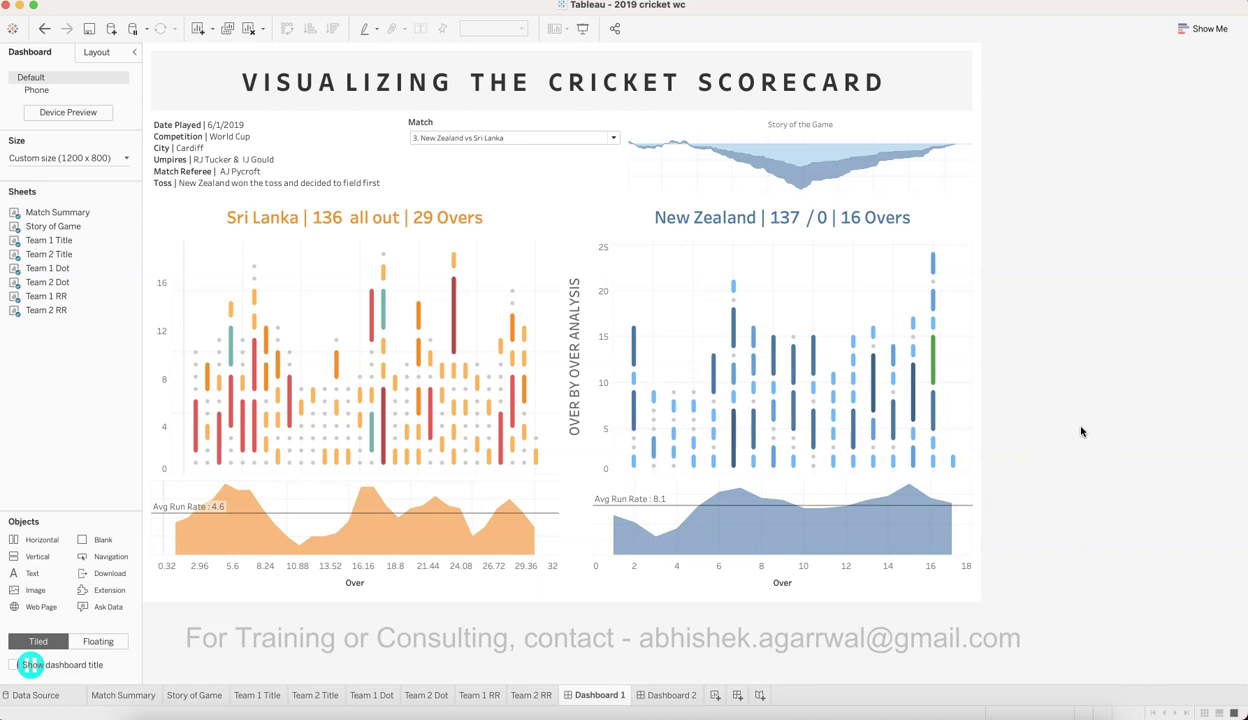
- Pick 21. Afghanistan vs South Africa, then 25. New Zealand vs South Africa in the Match filter
{"action": "left_click", "coordinate": [562, 140]}
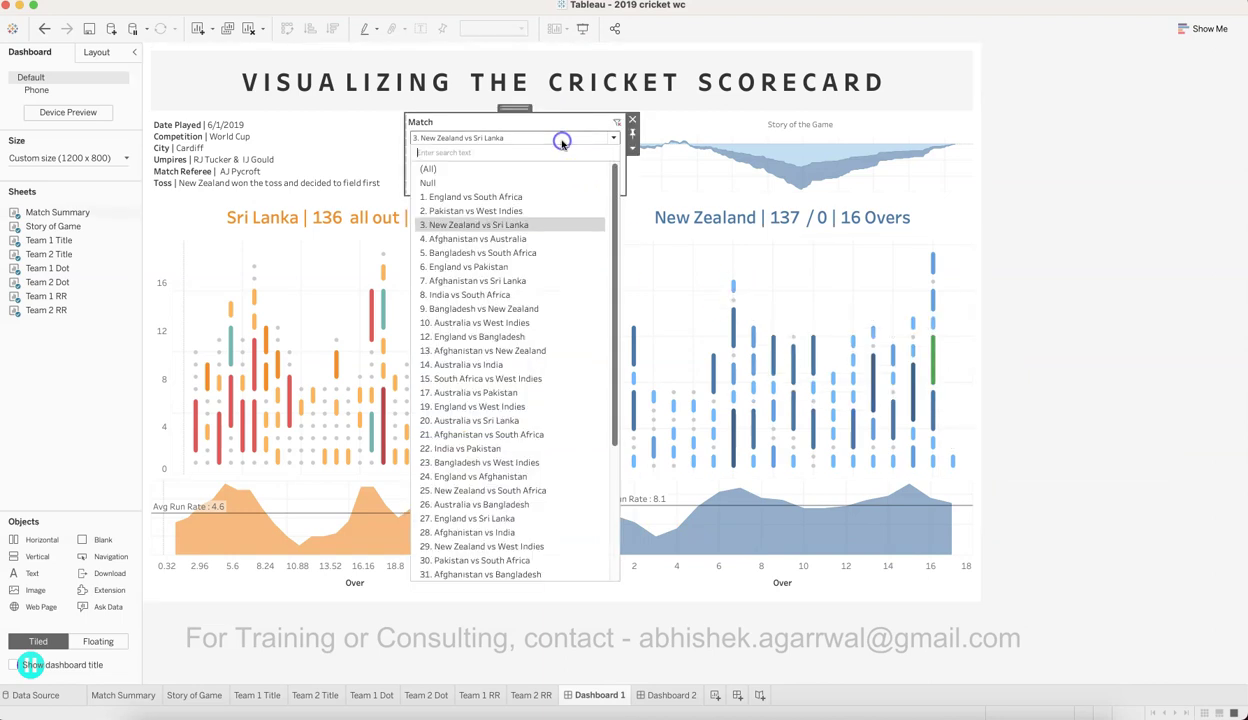
{"action": "left_click", "coordinate": [492, 433]}
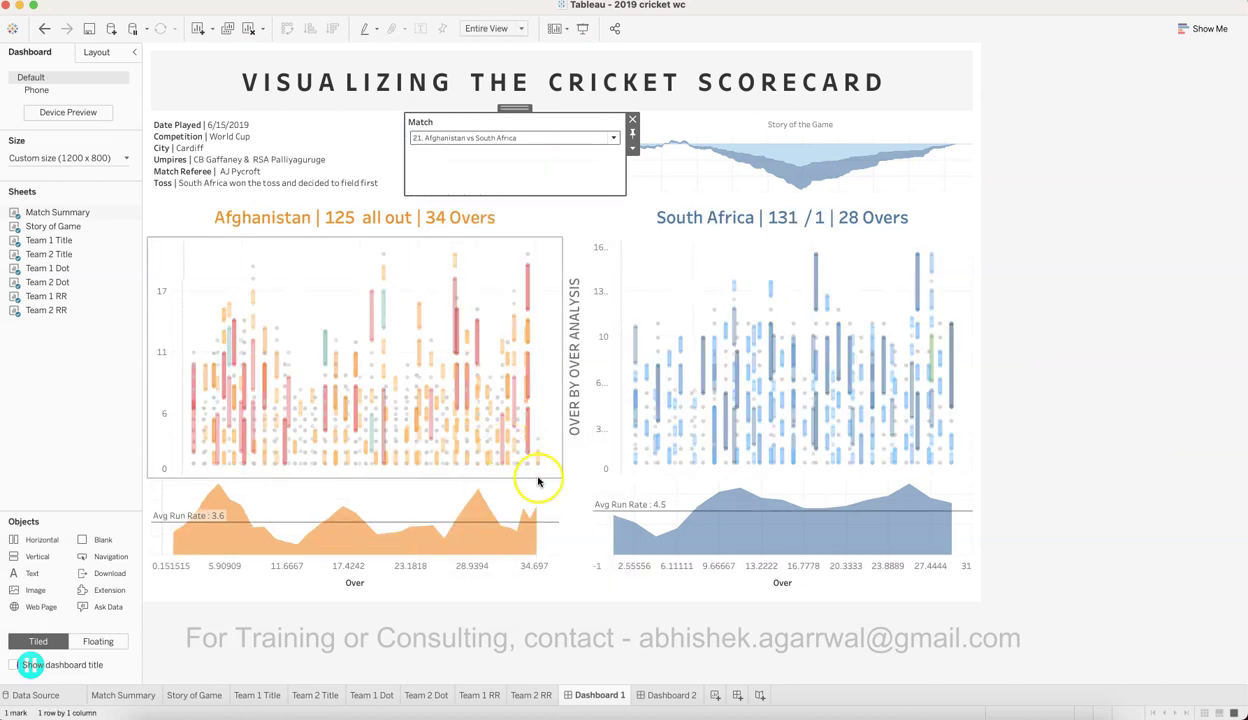
{"action": "left_click", "coordinate": [546, 137]}
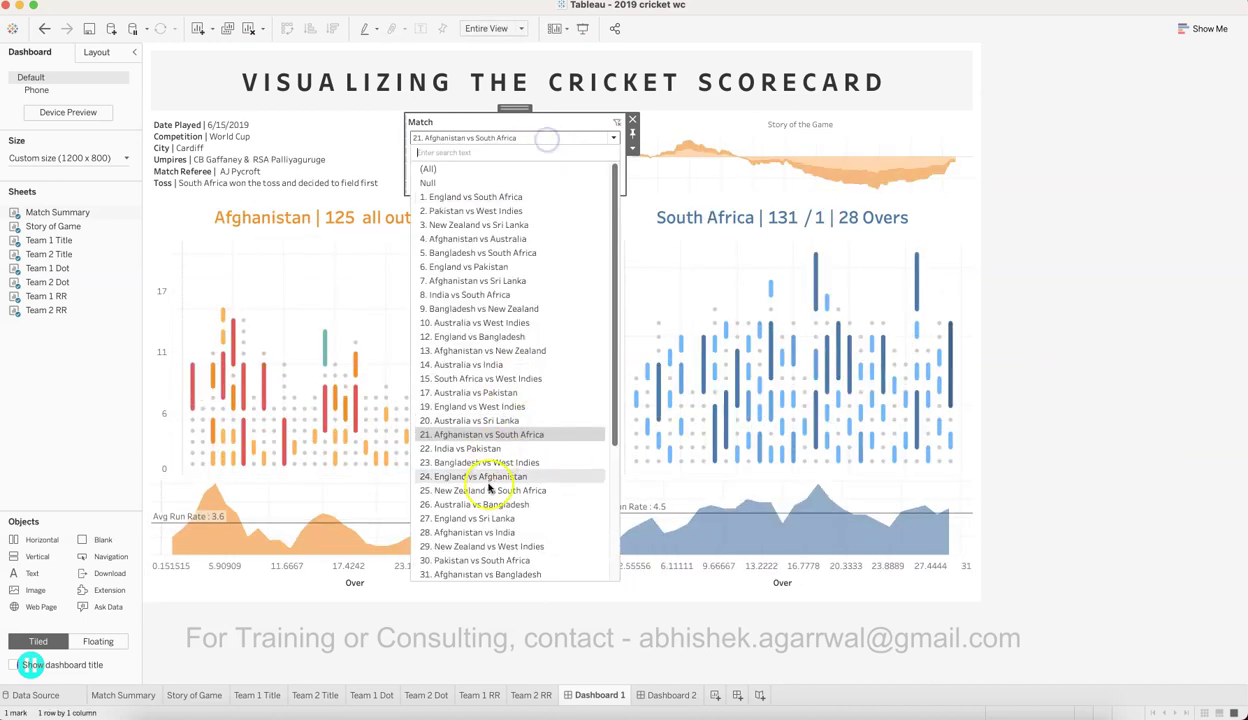
{"action": "left_click", "coordinate": [489, 489]}
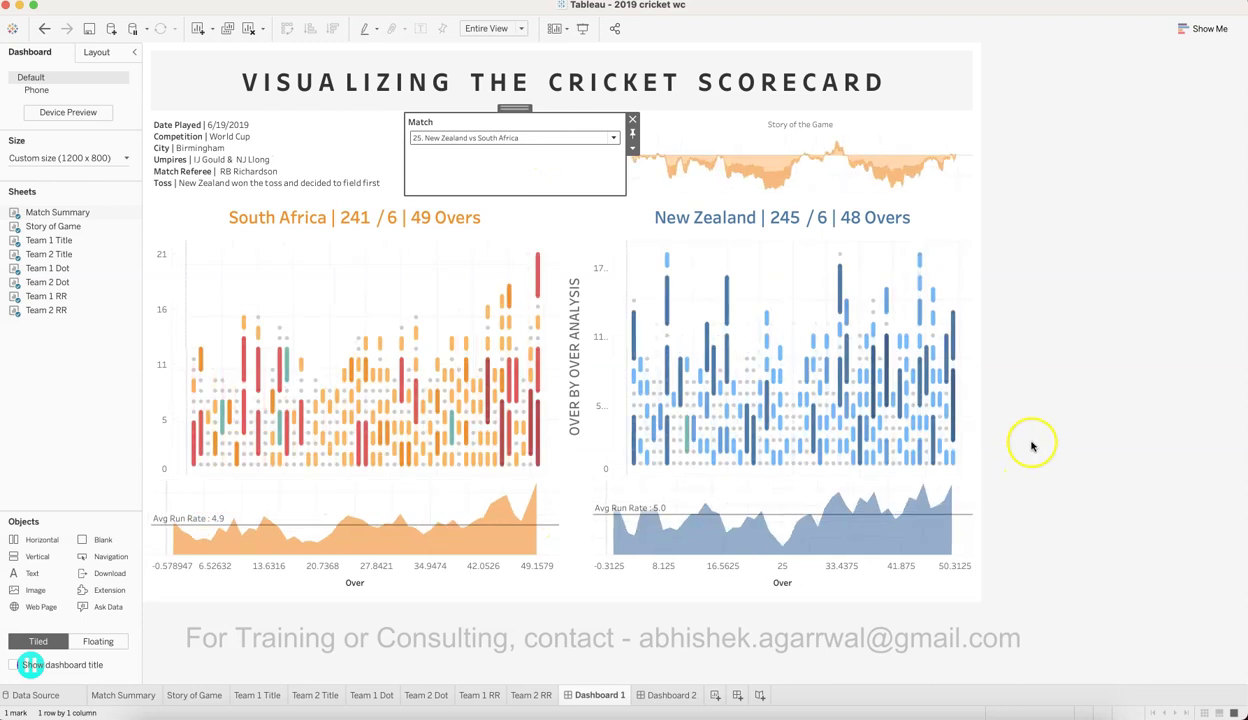
{"action": "left_click", "coordinate": [1032, 446]}
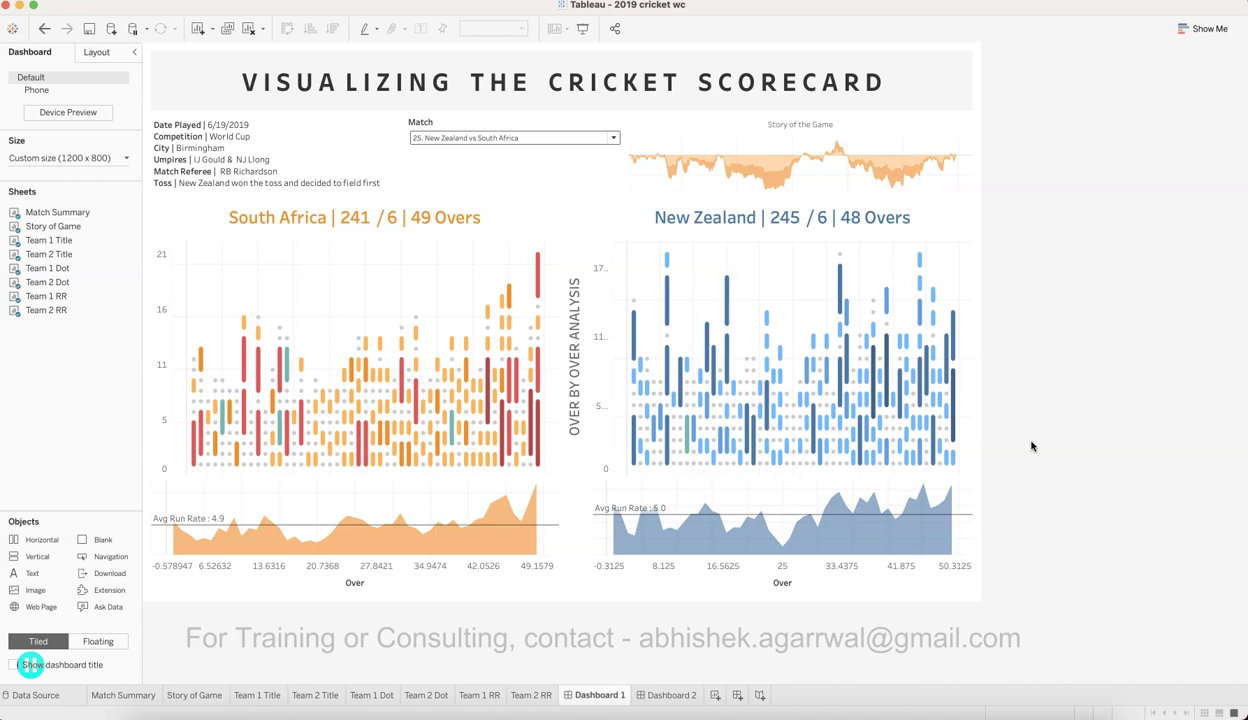
{"action": "left_click", "coordinate": [987, 449]}
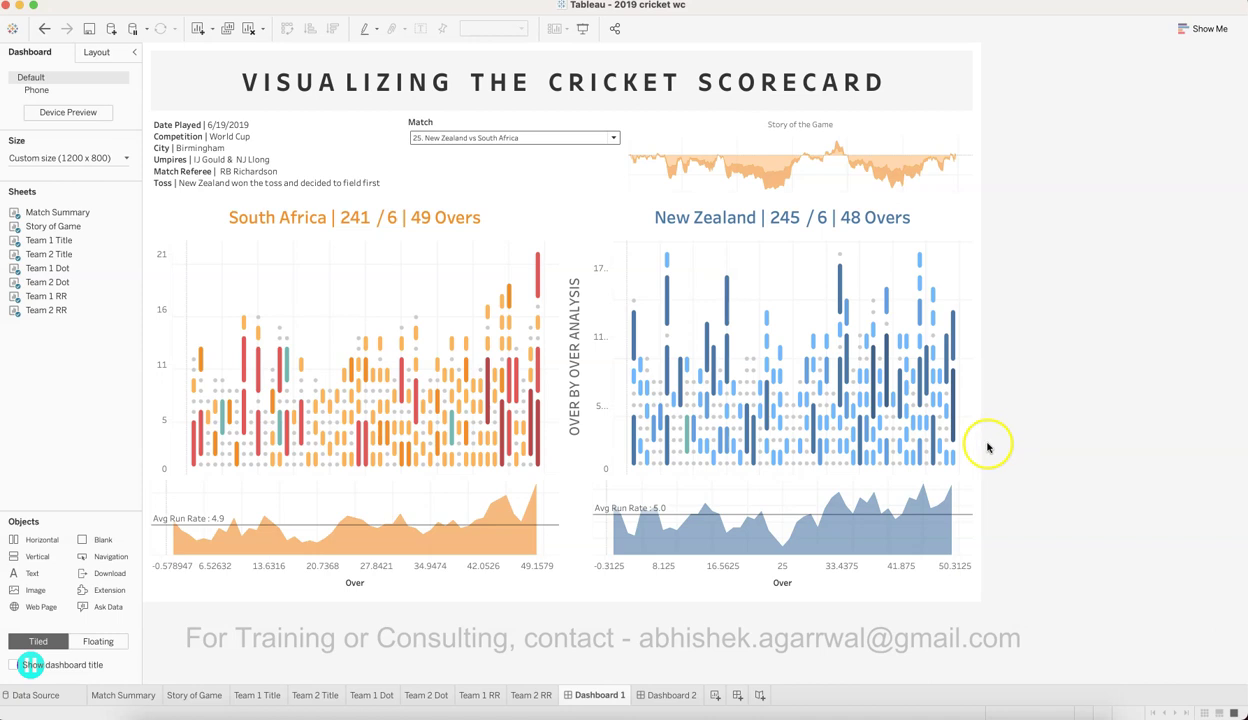